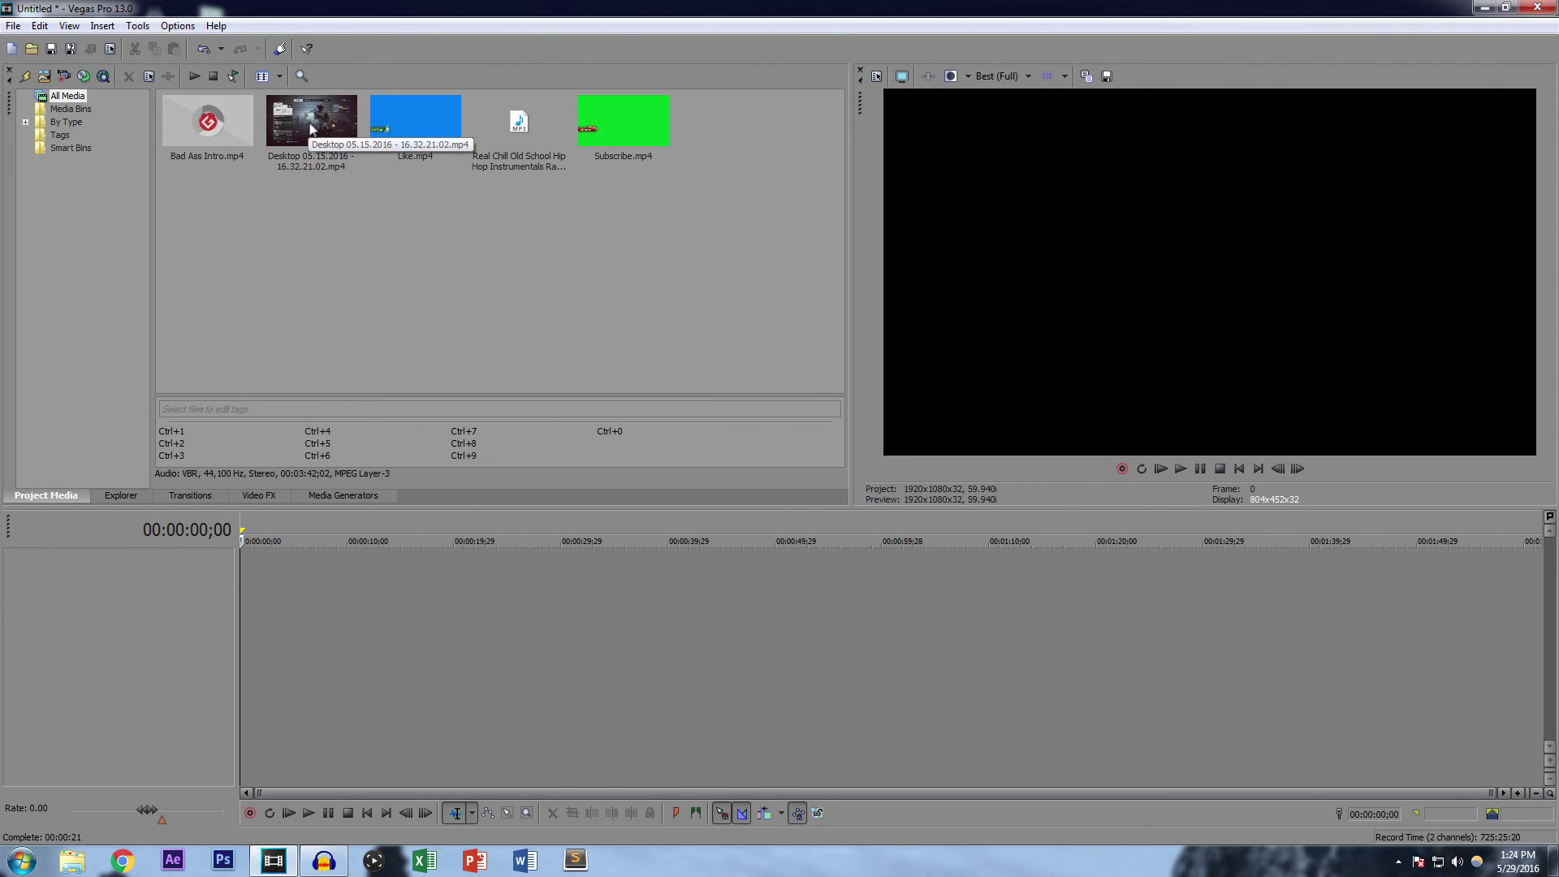
Step: Drop the Desktop gameplay clip onto the timeline and match the project video settings to it
{"action": "left_click_drag", "start_coordinate": [313, 127], "coordinate": [372, 273]}
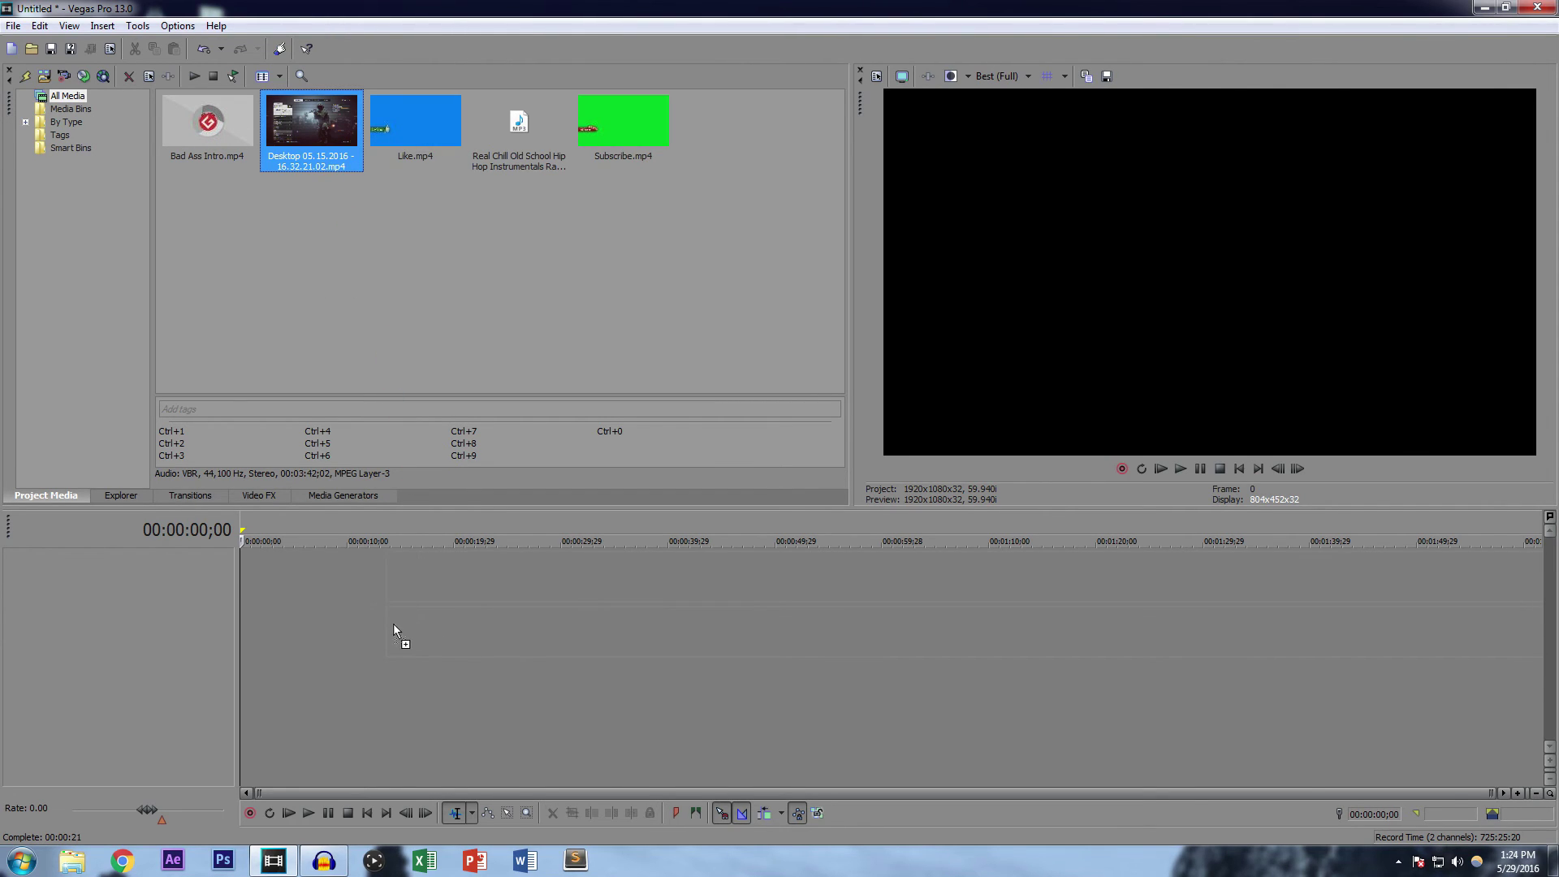
{"action": "left_click_drag", "start_coordinate": [394, 626], "coordinate": [395, 627]}
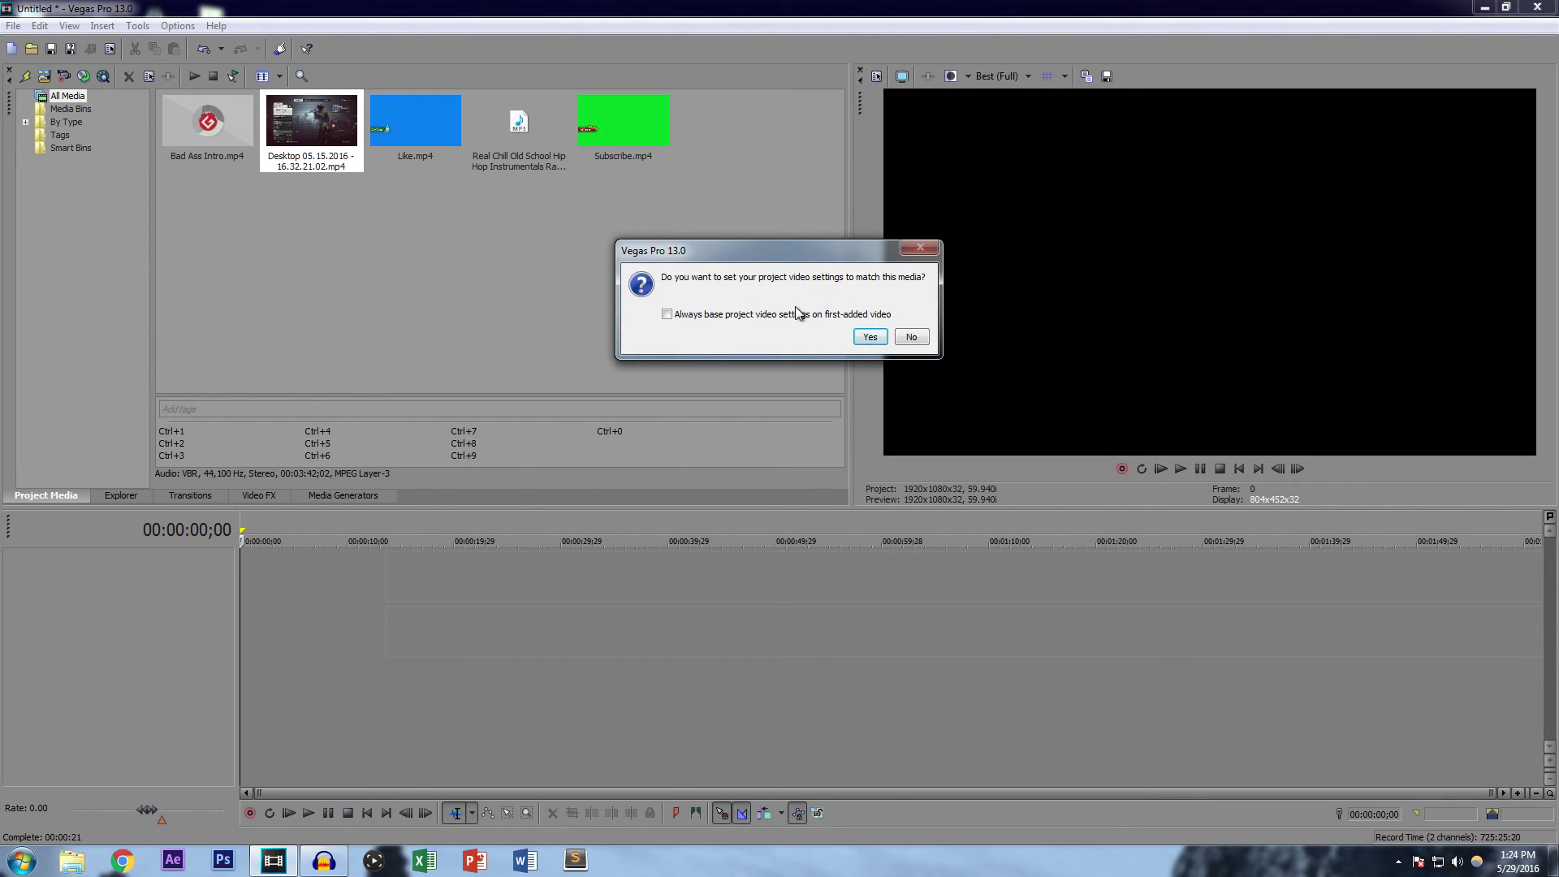
{"action": "left_click", "coordinate": [869, 338]}
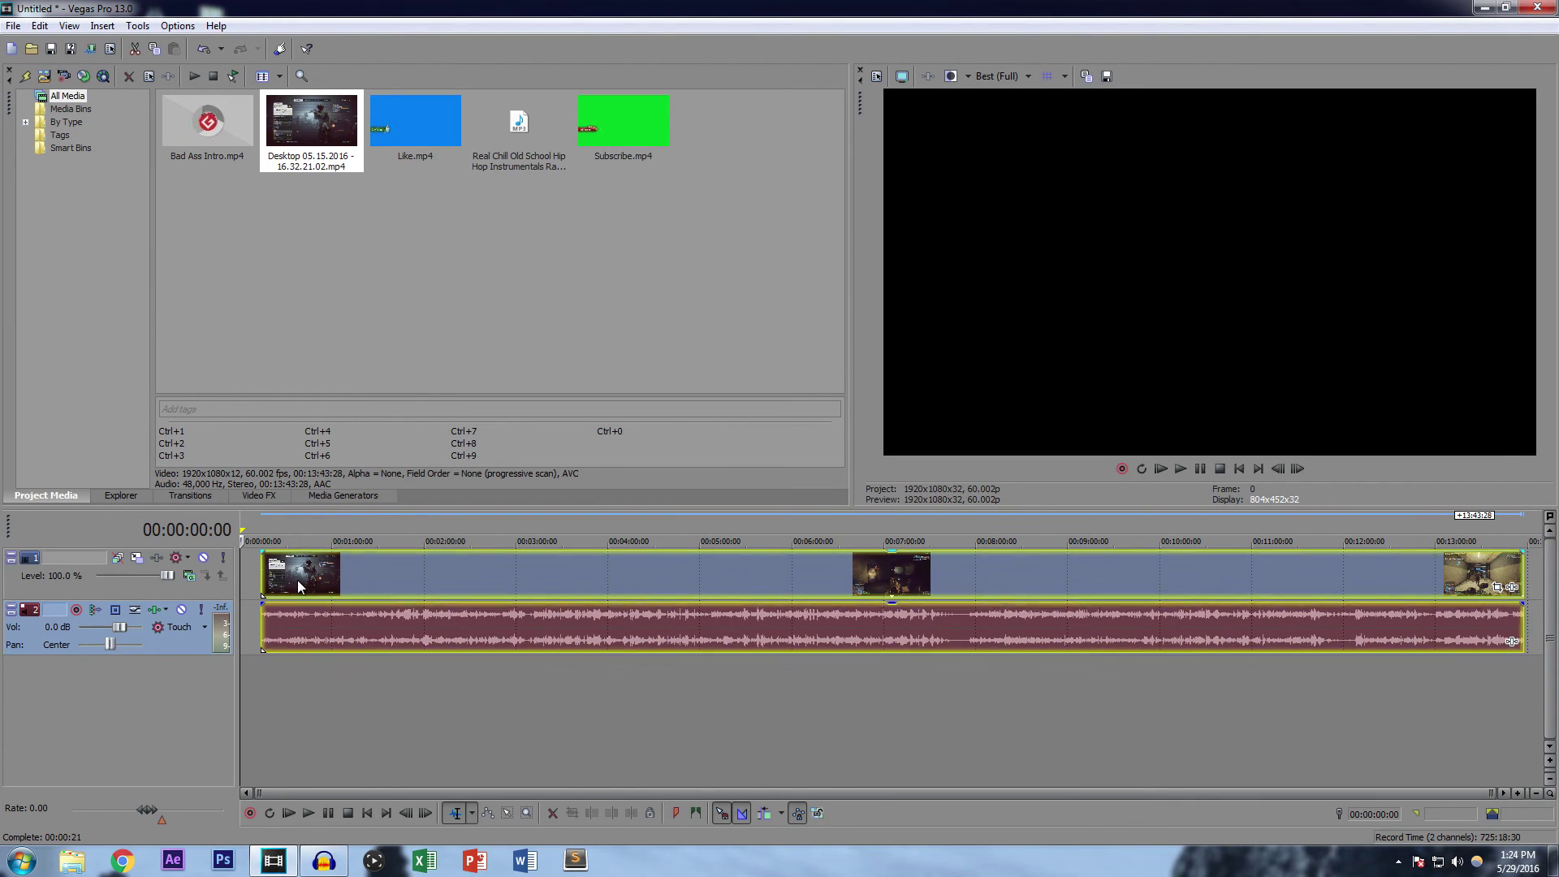
Step: Preview the gameplay footage at 00:00:37:18, 00:00:49:23 and further along the ruler
{"action": "left_click", "coordinate": [297, 580]}
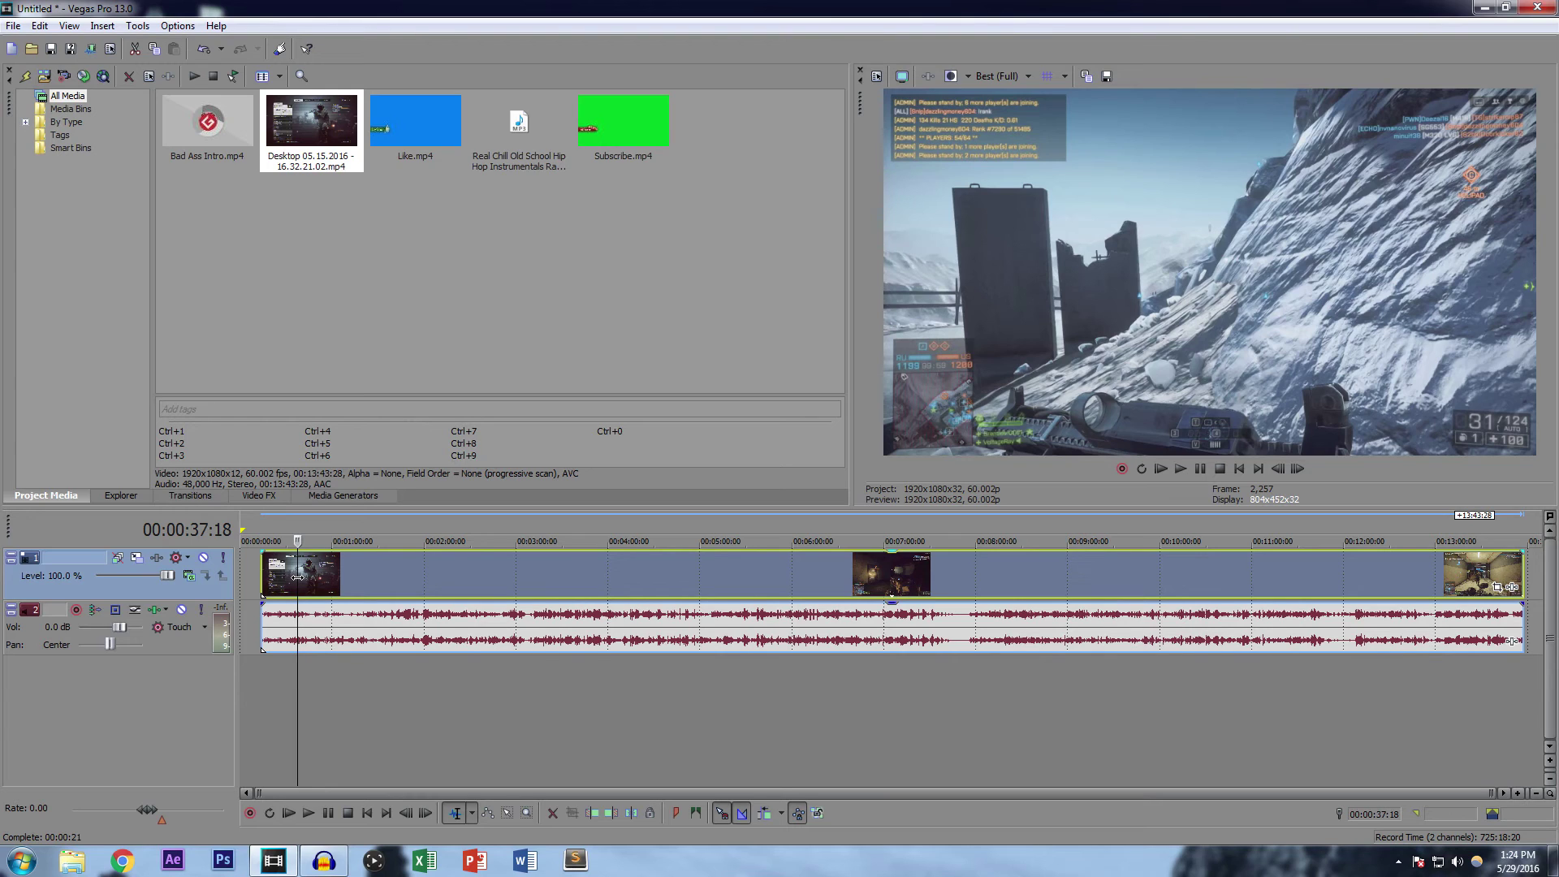
{"action": "left_click", "coordinate": [315, 579]}
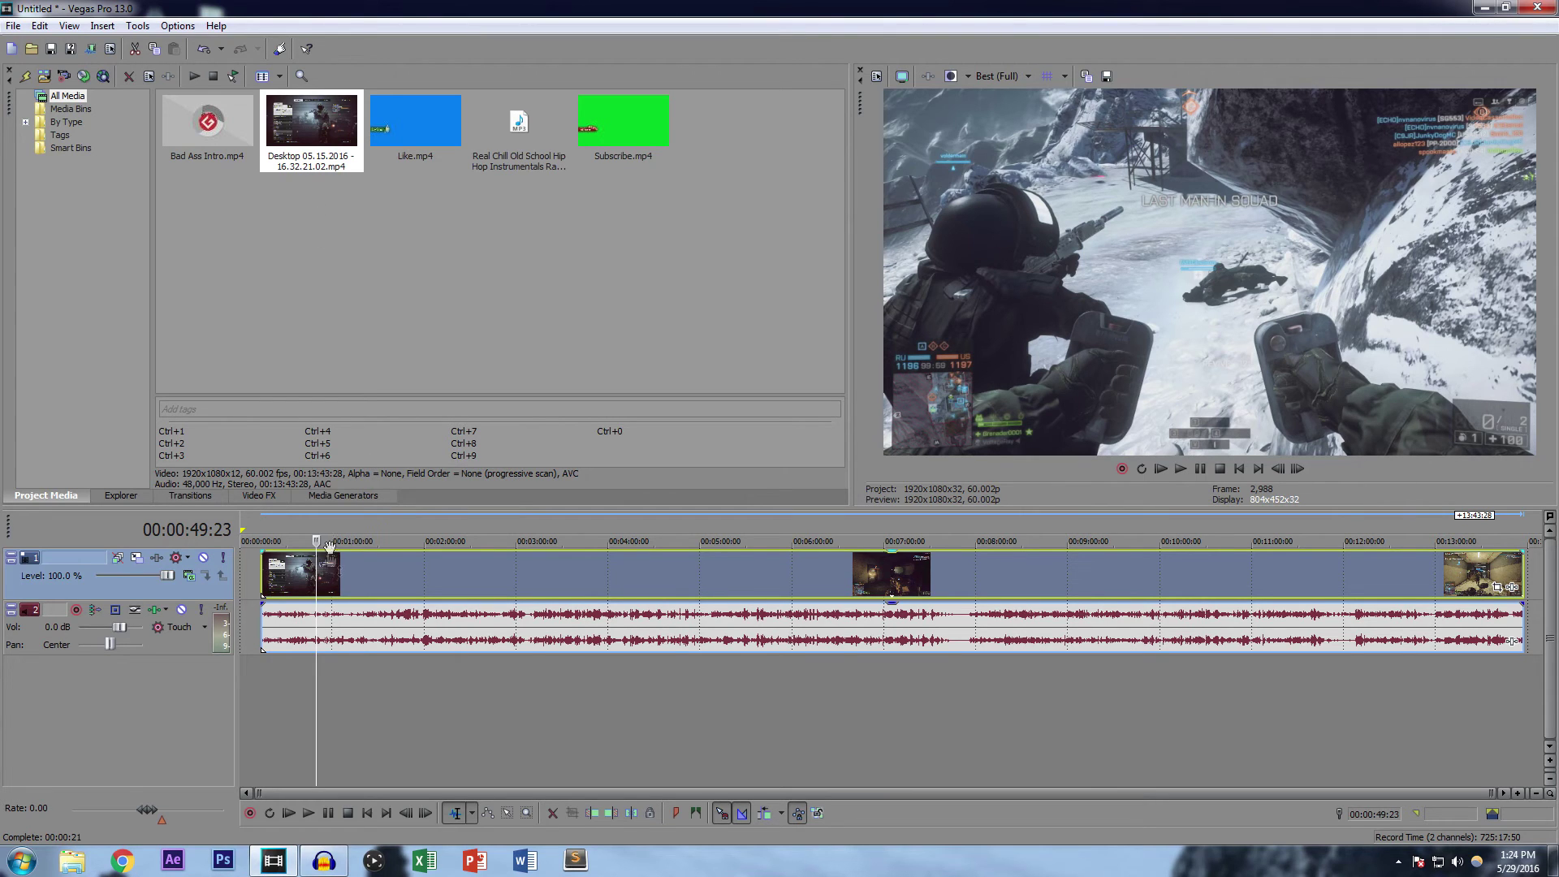
{"action": "left_click_drag", "start_coordinate": [336, 584], "coordinate": [614, 575]}
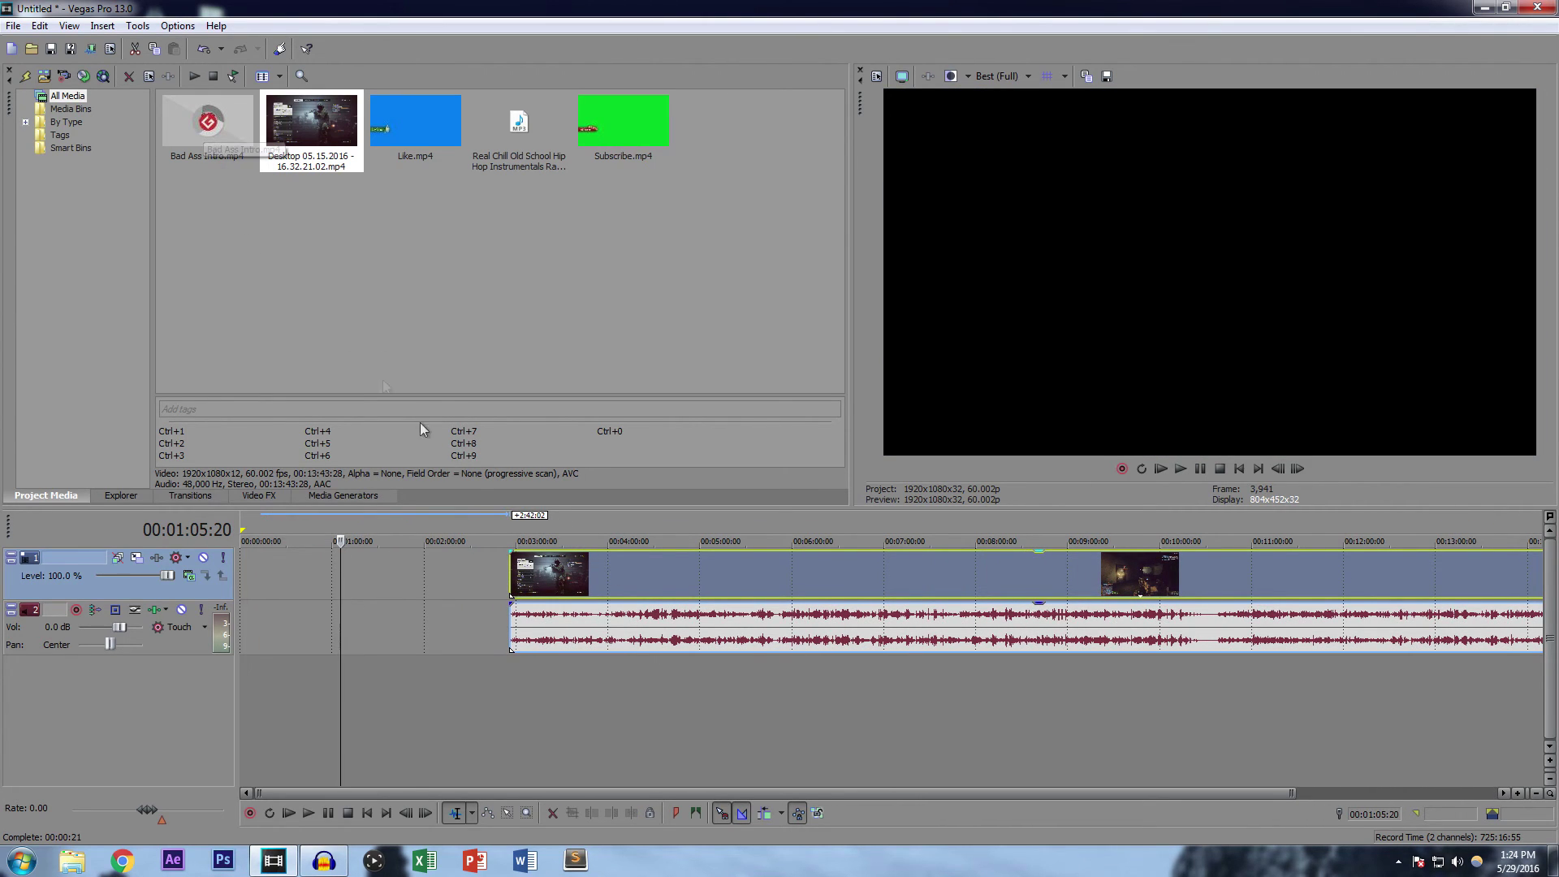
Step: Shift the gameplay video and audio to start near 00:03:27, with the playhead parked there
{"action": "scroll", "coordinate": [423, 628], "scroll_direction": "down", "scroll_amount": 2}
{"action": "left_click_drag", "start_coordinate": [546, 584], "coordinate": [593, 585]}
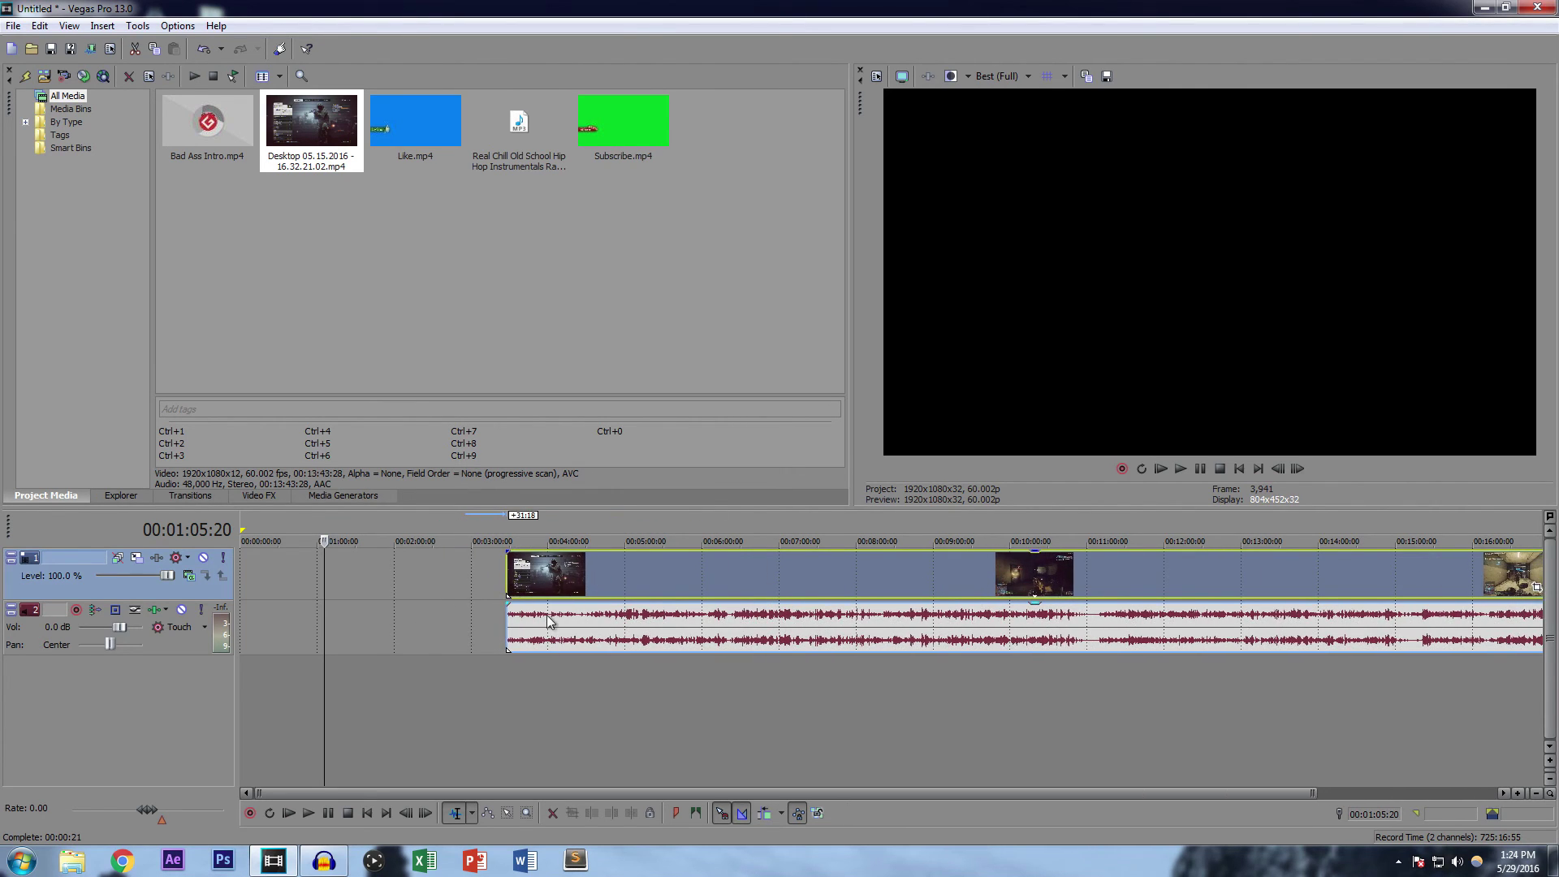
{"action": "scroll", "coordinate": [585, 582], "scroll_direction": "down", "scroll_amount": 1}
{"action": "left_click", "coordinate": [465, 572]}
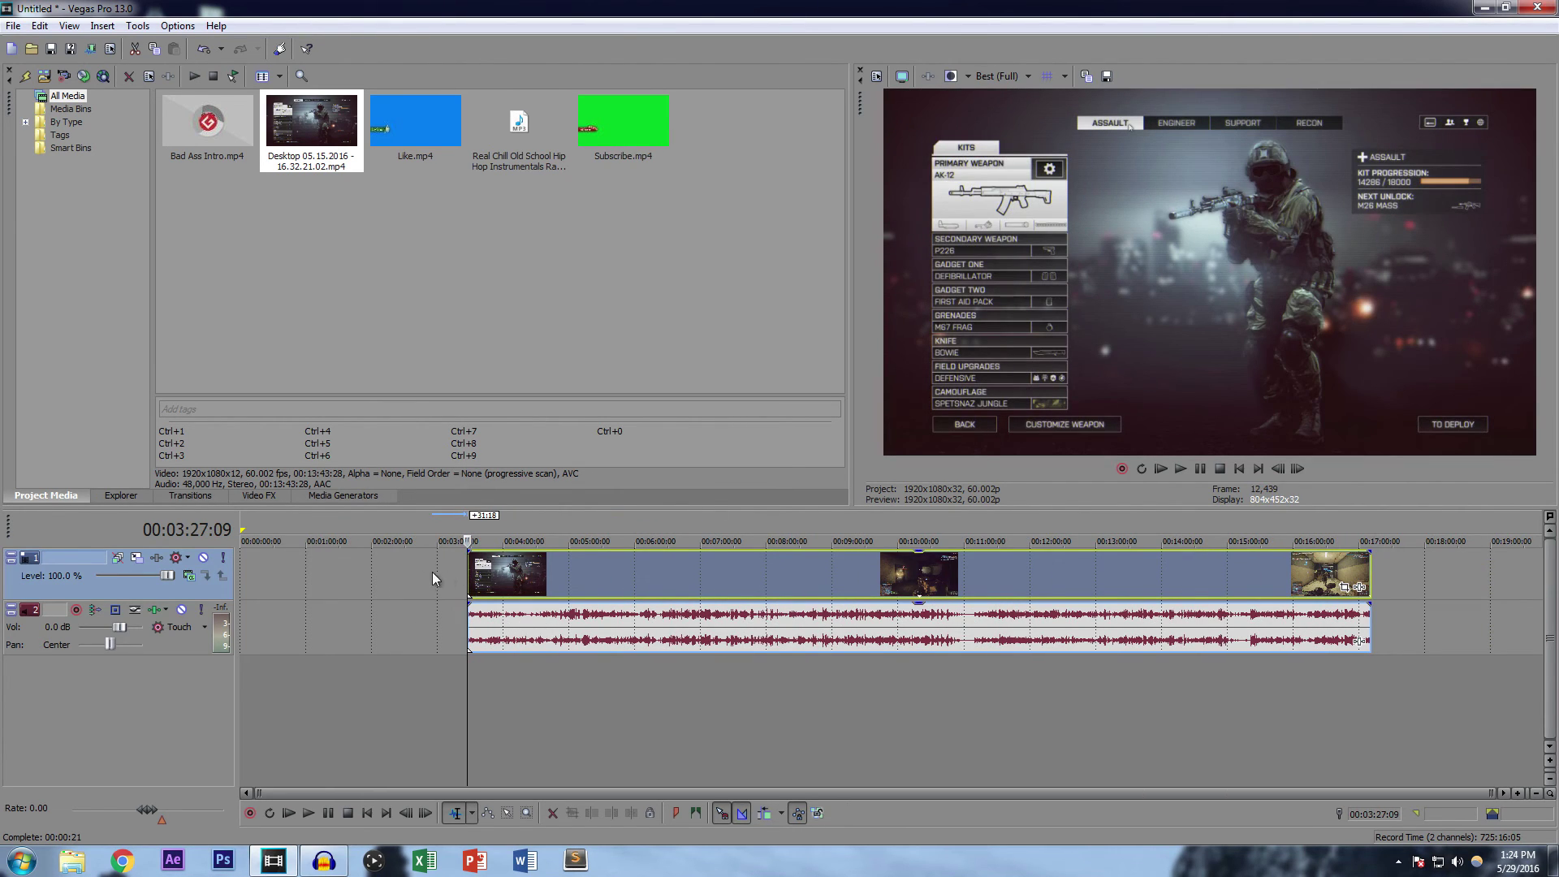
{"action": "left_click", "coordinate": [242, 569]}
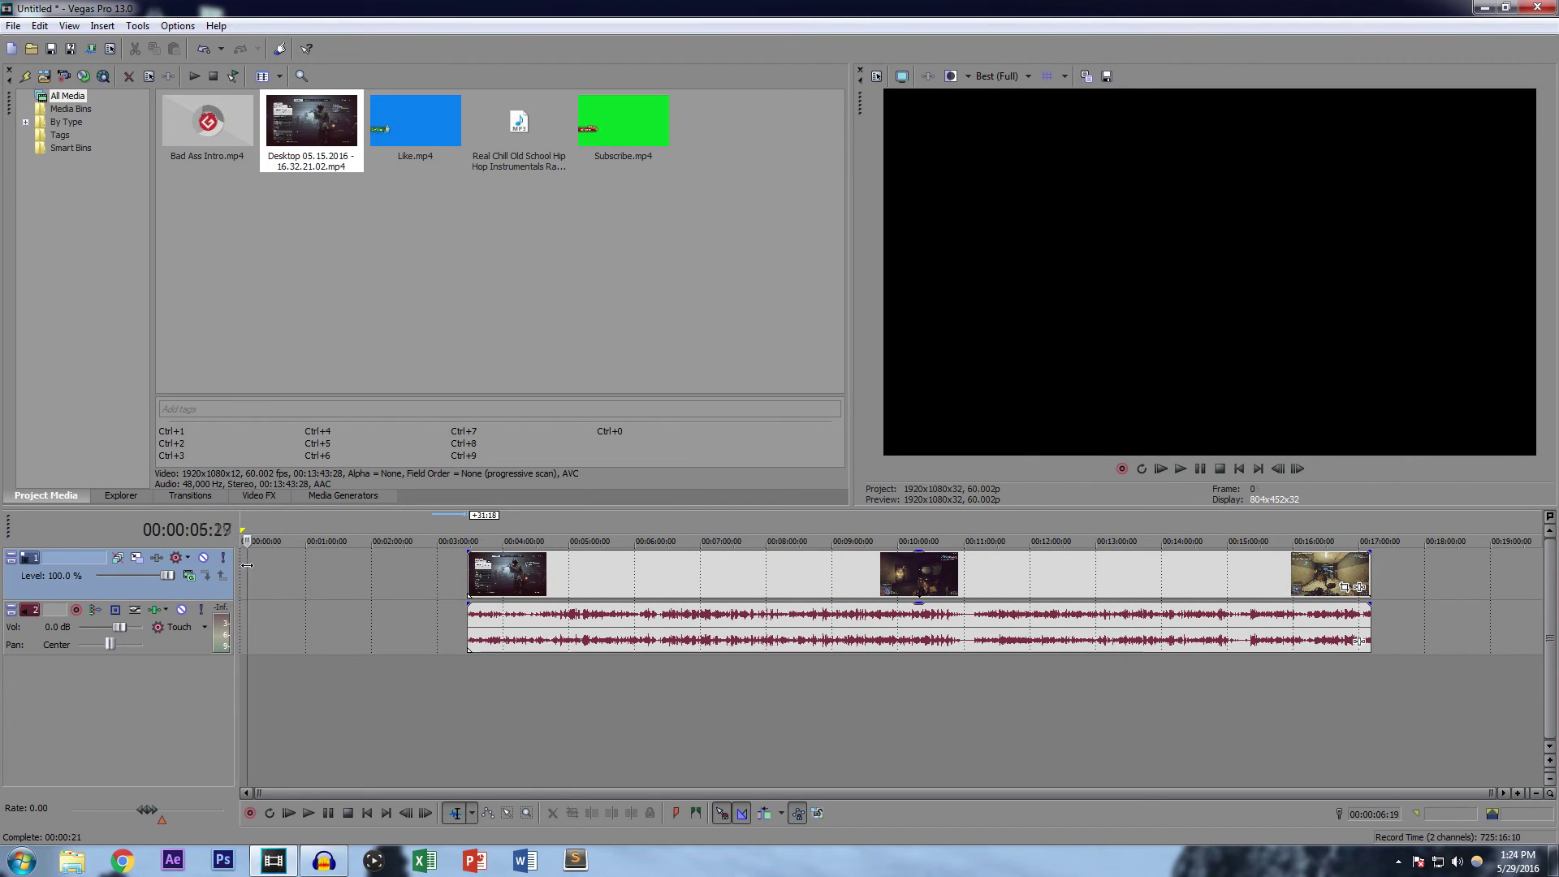
{"action": "left_click_drag", "start_coordinate": [242, 569], "coordinate": [466, 569]}
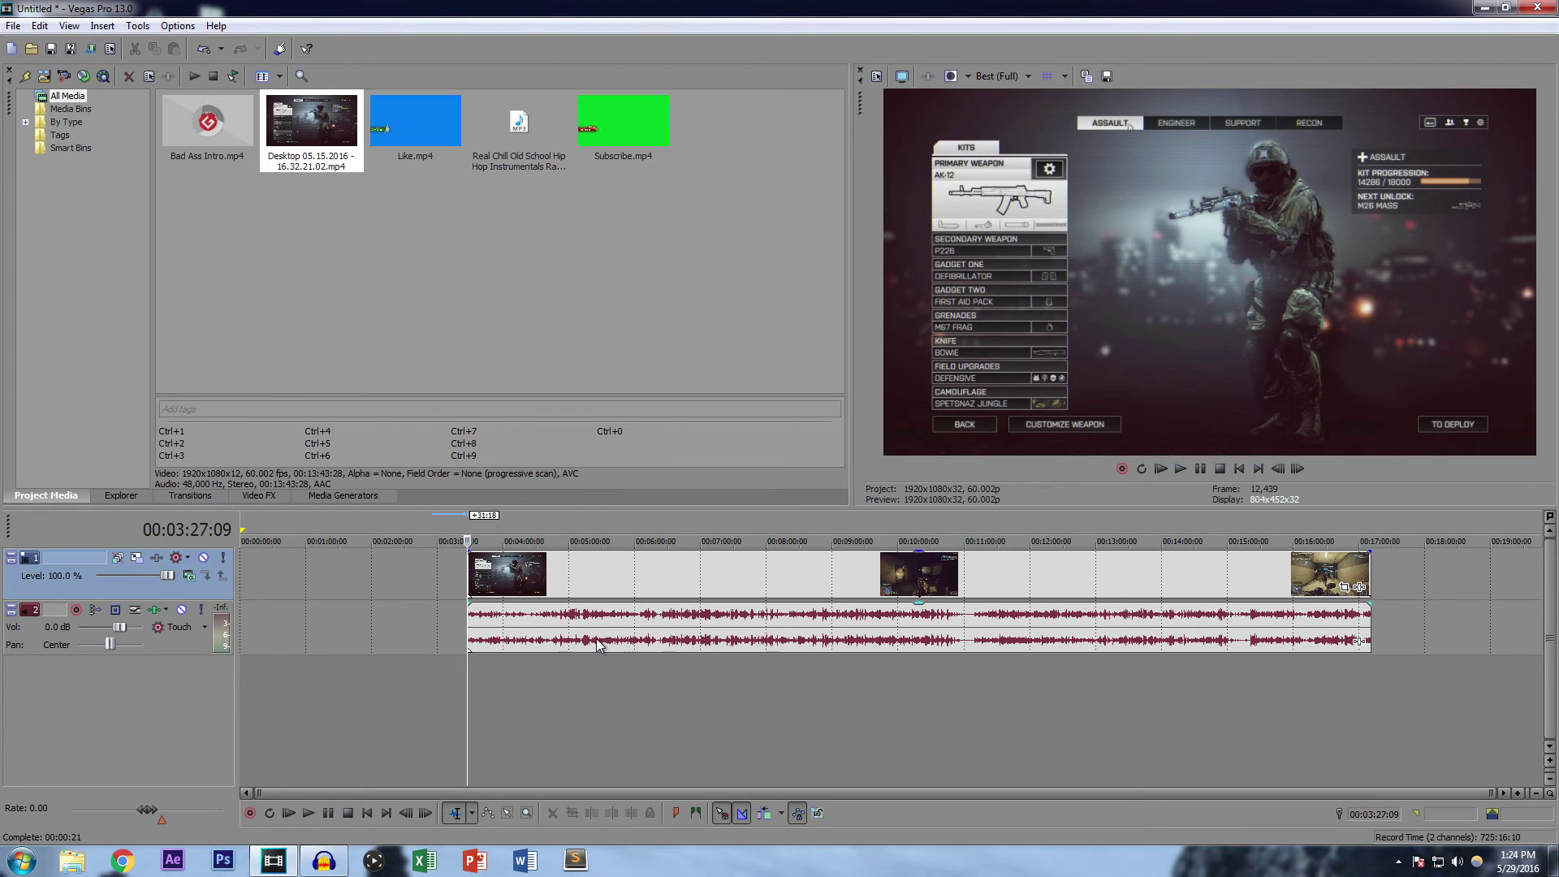
{"action": "mouse_move", "coordinate": [581, 586]}
{"action": "left_mouse_down"}
{"action": "mouse_move", "coordinate": [333, 578]}
{"action": "mouse_move", "coordinate": [604, 583]}
{"action": "mouse_move", "coordinate": [580, 590]}
{"action": "left_mouse_up"}
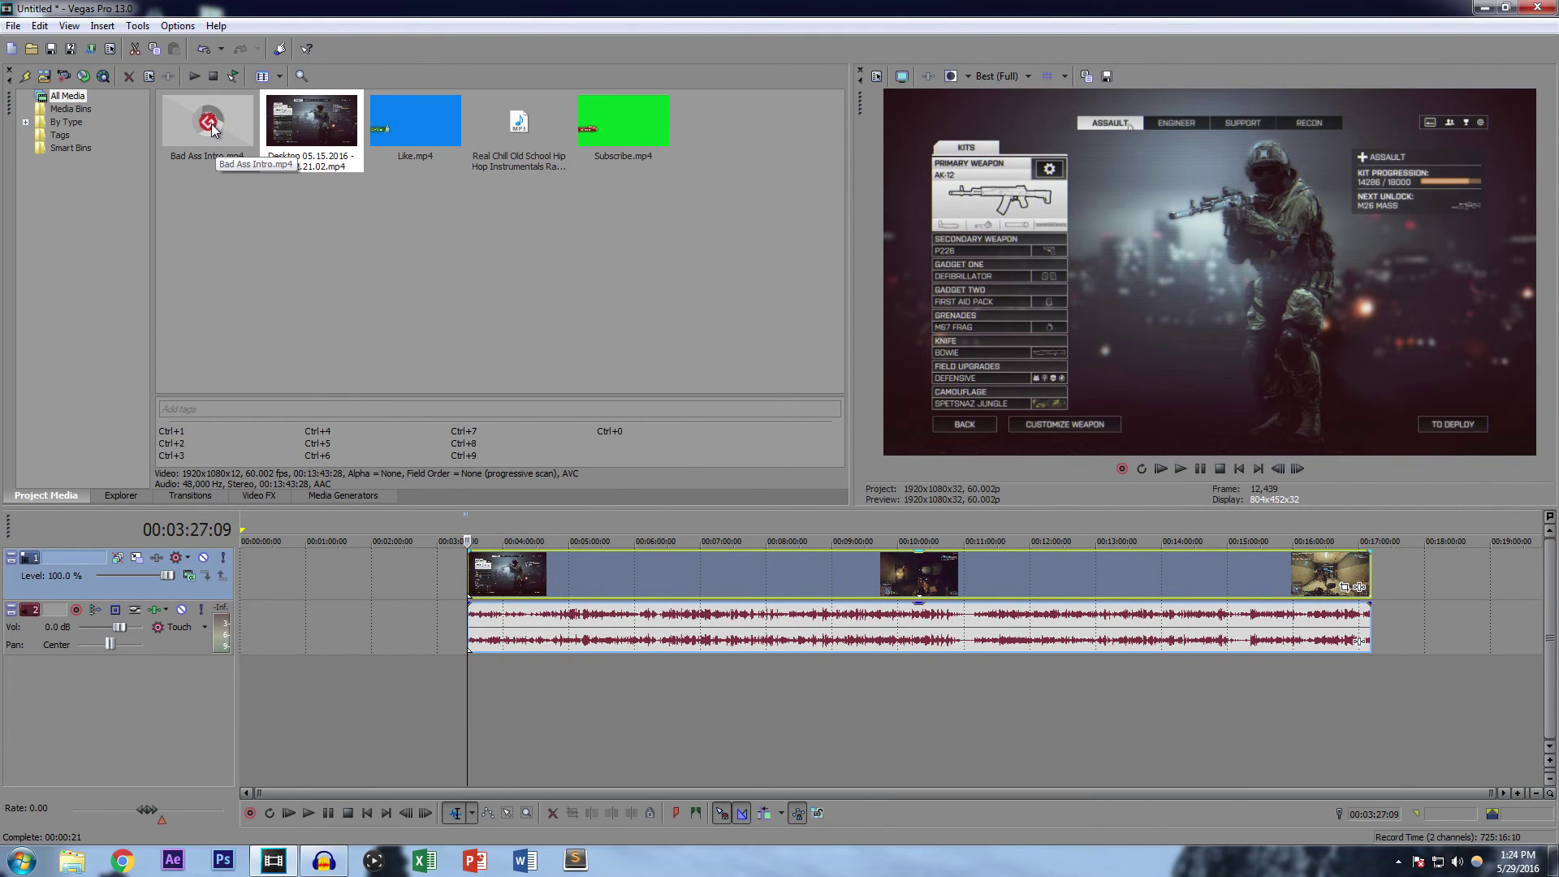
Step: Place Bad Ass Intro.mp4 on track 1 so it ends where the gameplay clip starts
{"action": "left_click_drag", "start_coordinate": [213, 131], "coordinate": [353, 480]}
{"action": "left_click_drag", "start_coordinate": [396, 573], "coordinate": [853, 618]}
{"action": "scroll", "coordinate": [841, 622], "scroll_direction": "up", "scroll_amount": 3}
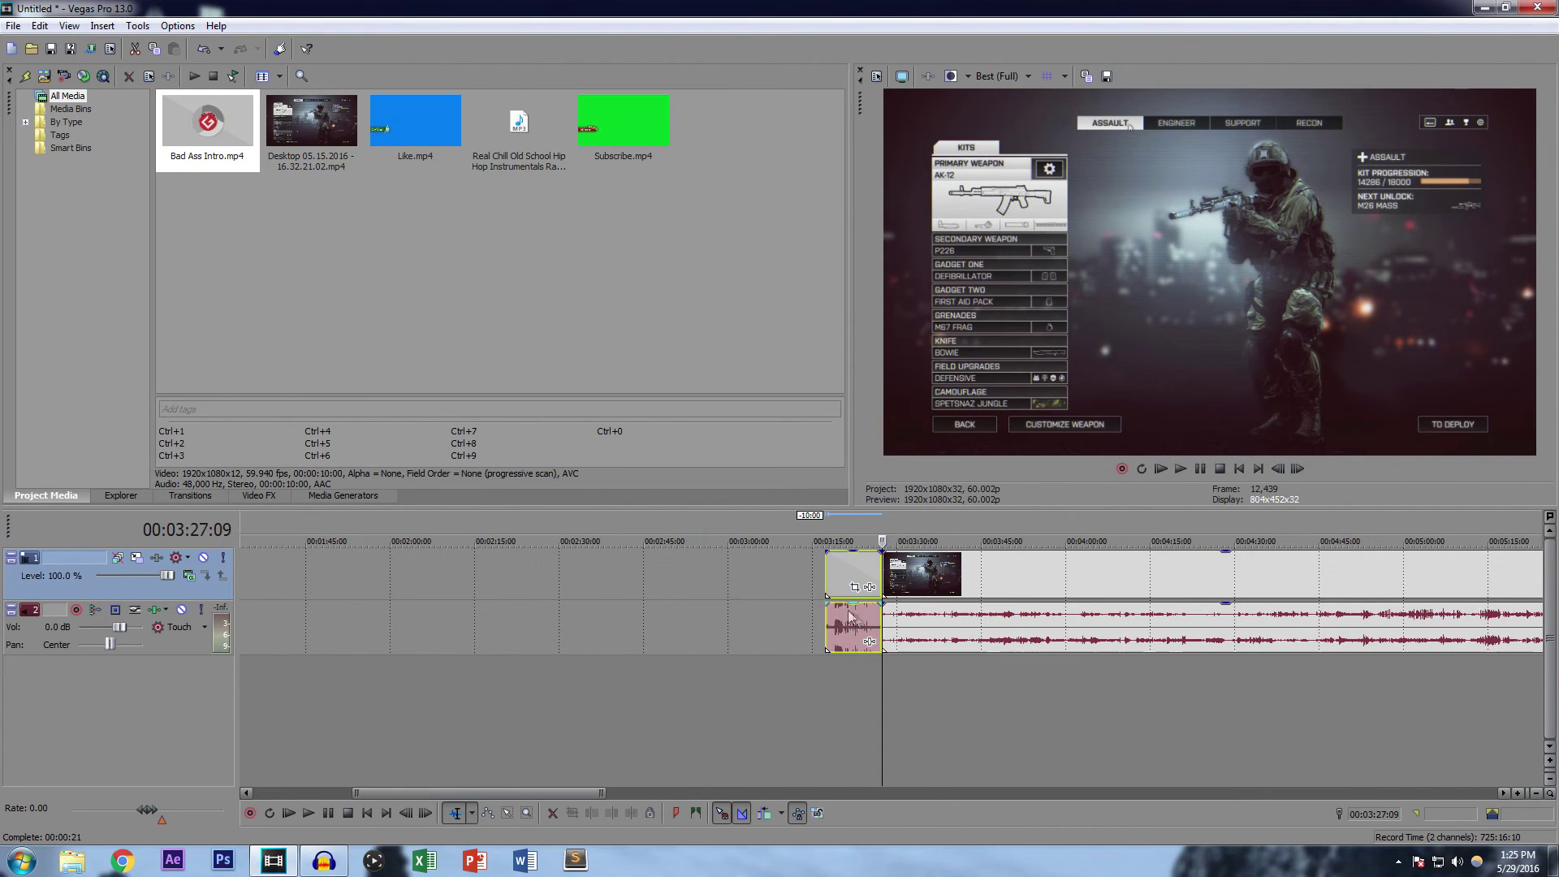
{"action": "left_click", "coordinate": [520, 124]}
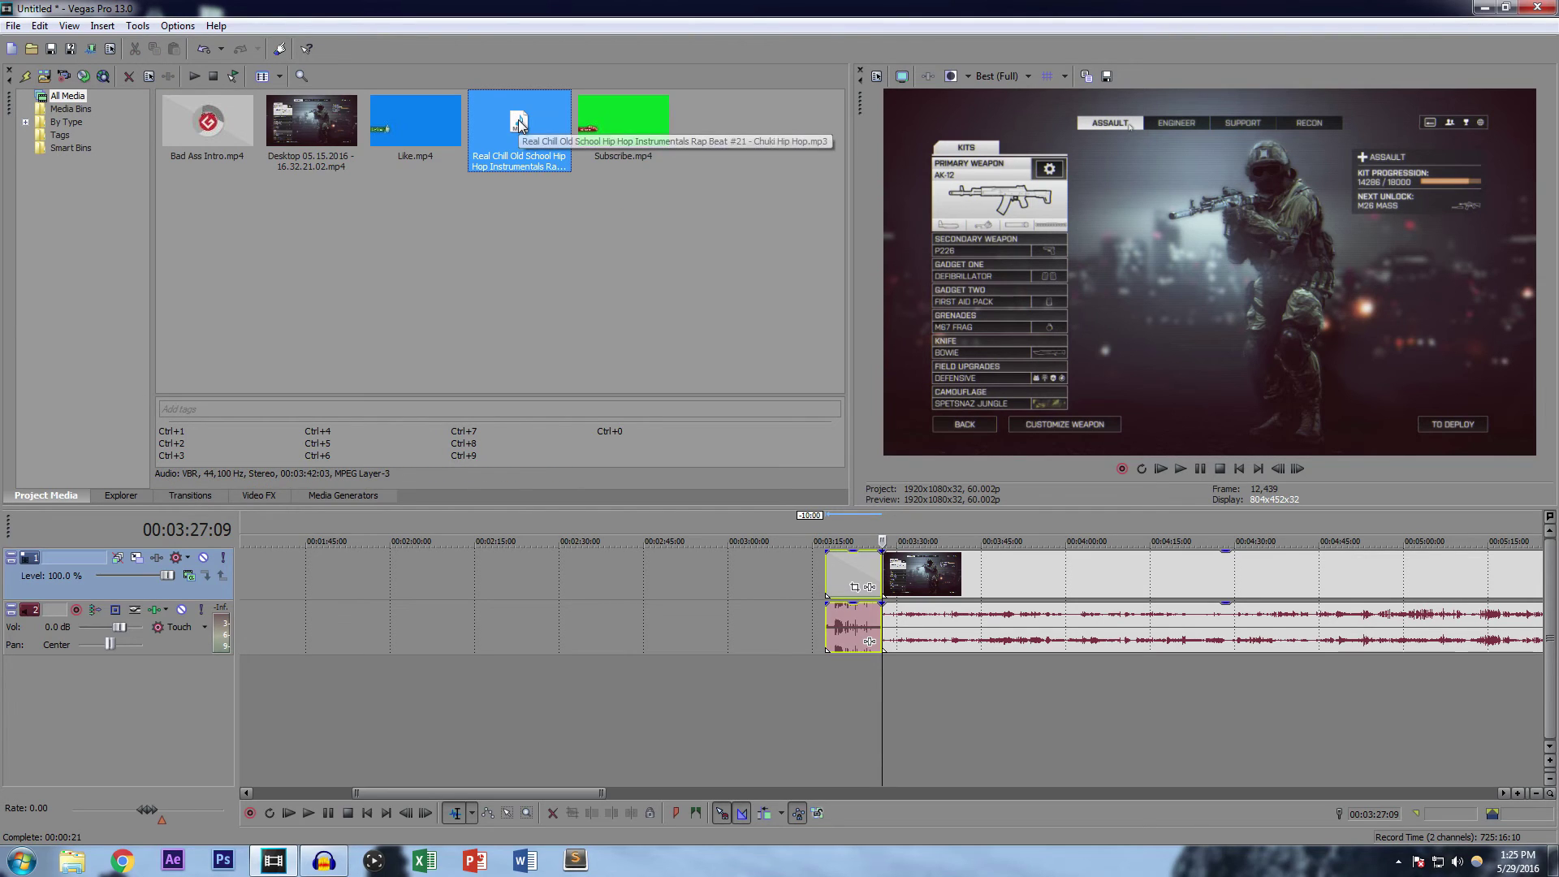
Step: Put the Real Chill Old School Hip Hop MP3 on a new audio track 3 at 00:03:27
{"action": "left_click_drag", "start_coordinate": [520, 124], "coordinate": [527, 146]}
{"action": "left_click_drag", "start_coordinate": [625, 408], "coordinate": [894, 674]}
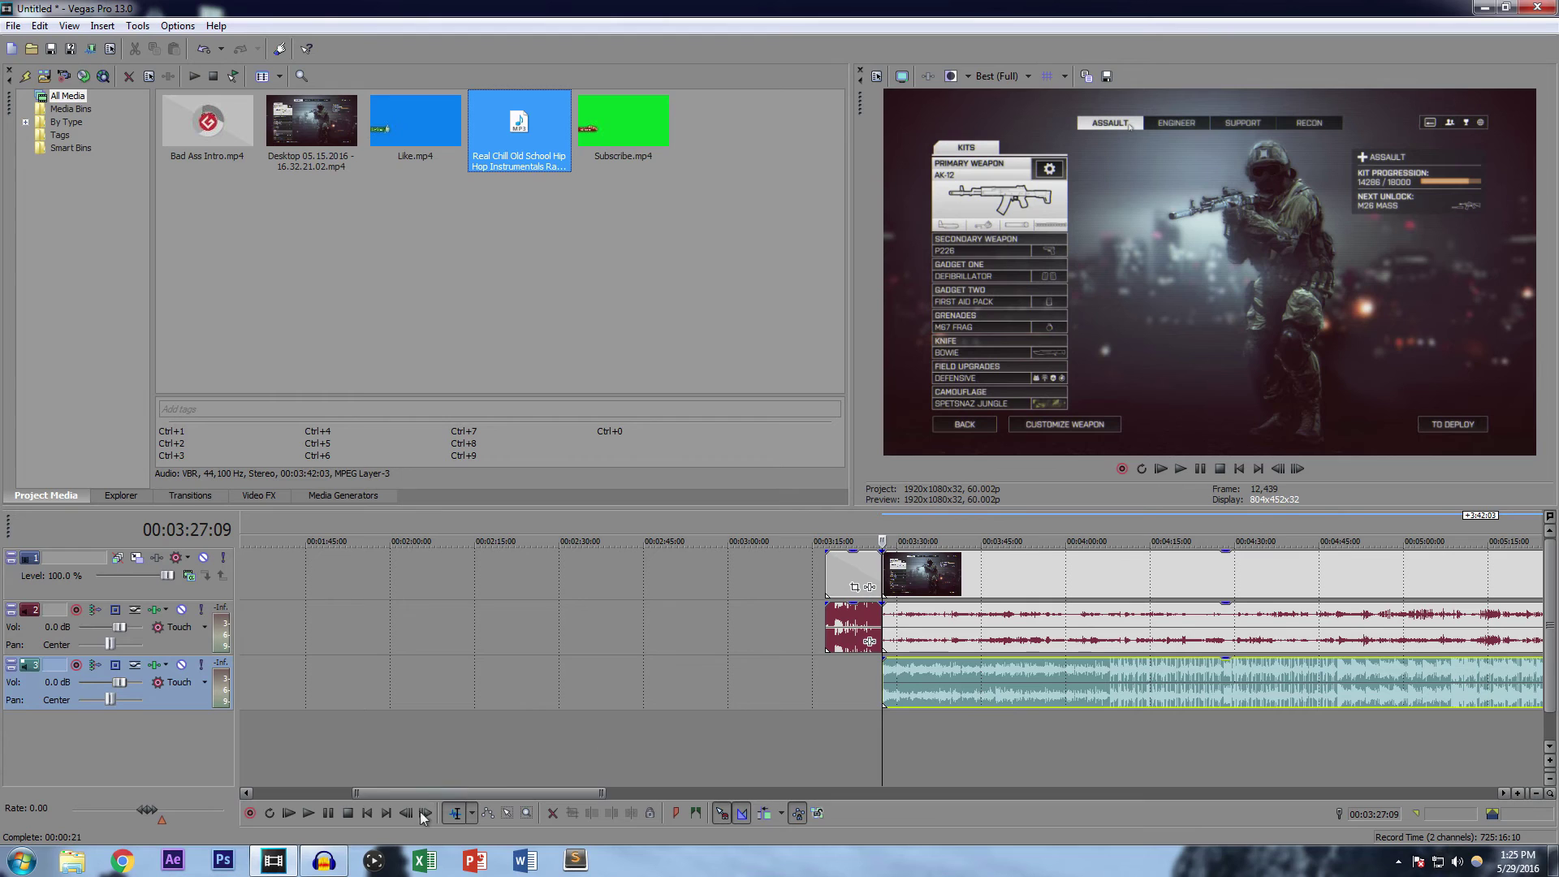
{"action": "left_click_drag", "start_coordinate": [445, 794], "coordinate": [528, 719]}
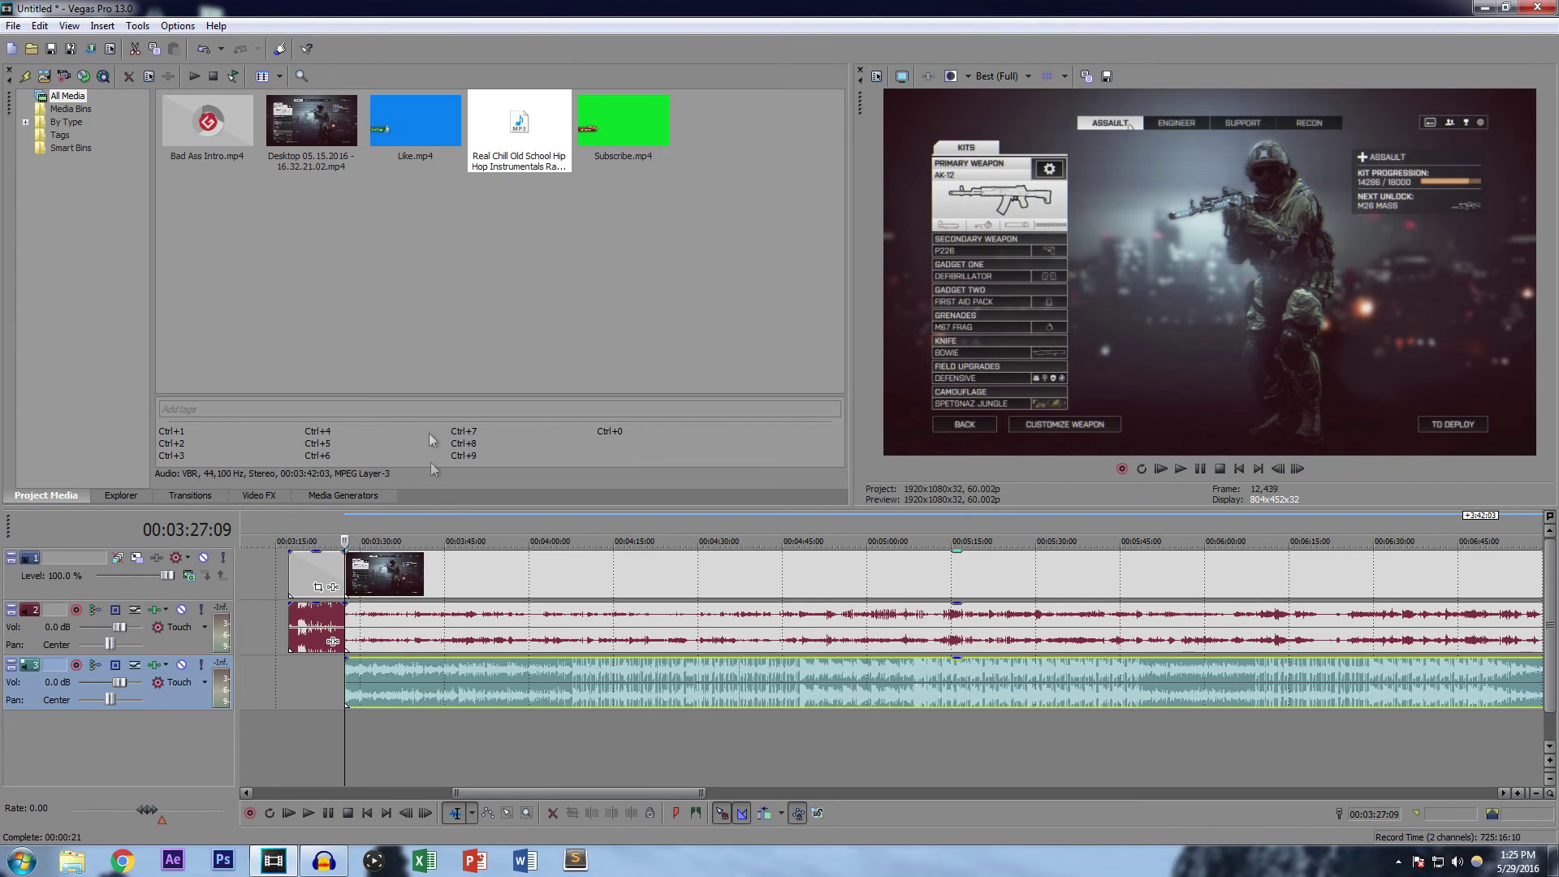
{"action": "left_click_drag", "start_coordinate": [503, 140], "coordinate": [389, 709]}
{"action": "left_click", "coordinate": [372, 647]}
{"action": "left_click", "coordinate": [344, 611]}
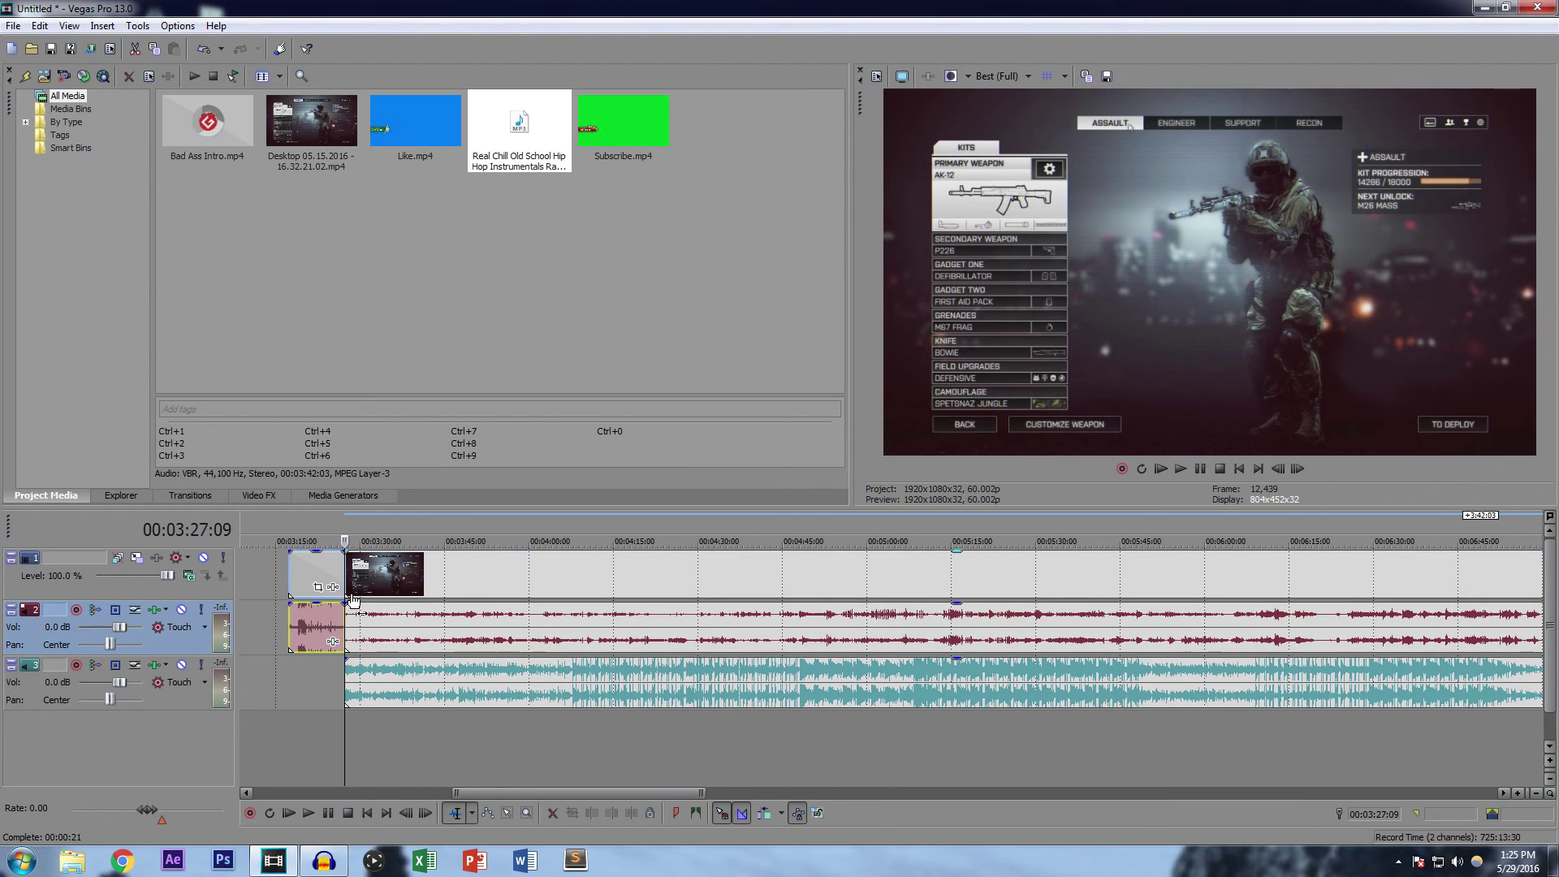
{"action": "scroll", "coordinate": [345, 611], "scroll_direction": "up", "scroll_amount": 5}
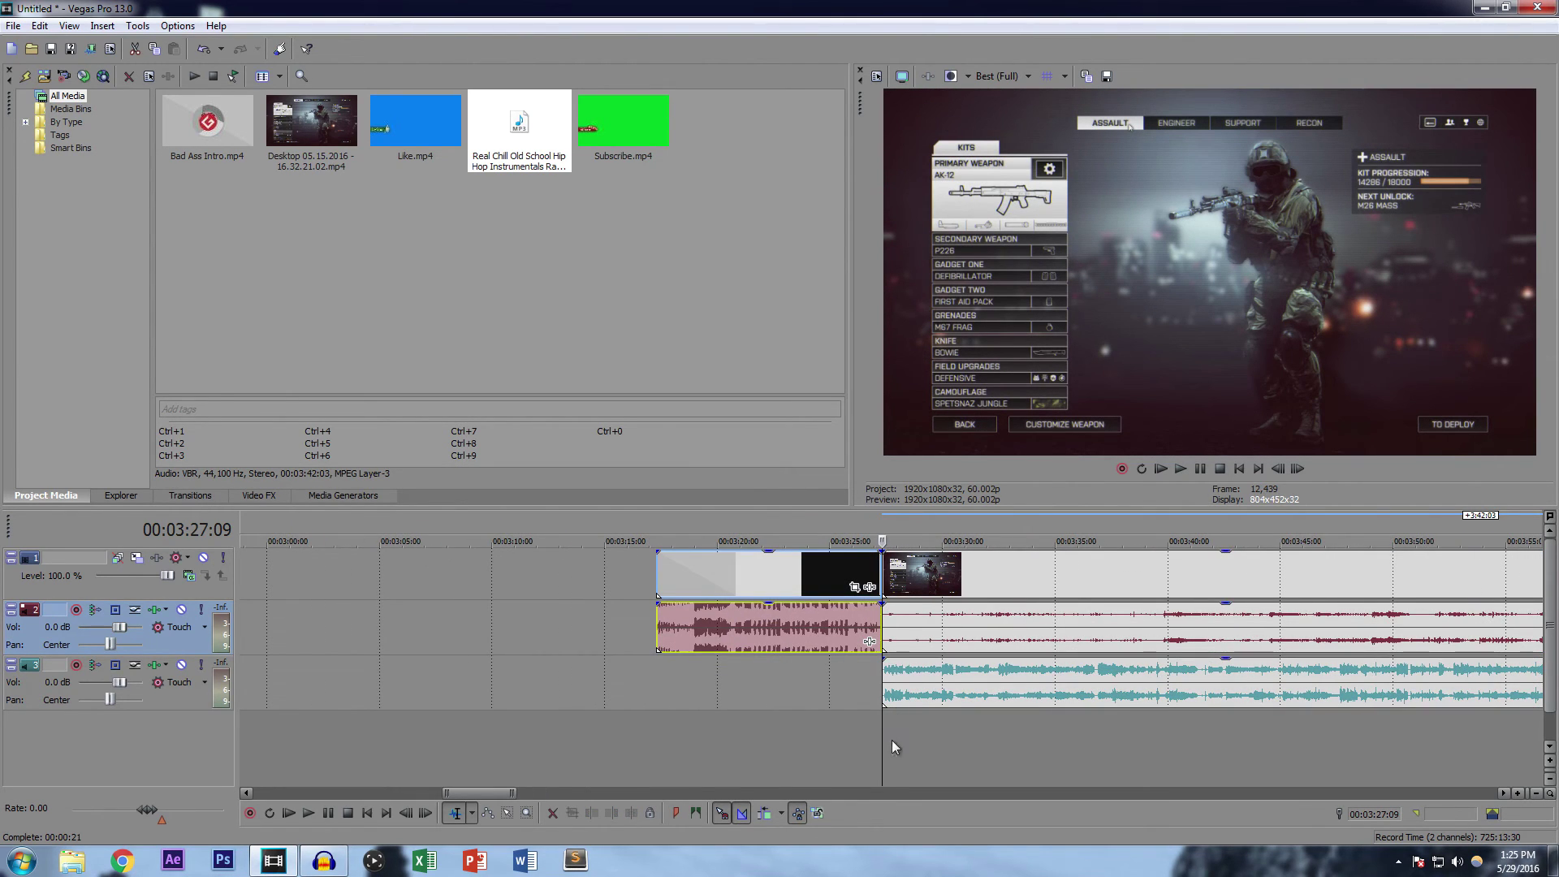
{"action": "left_click_drag", "start_coordinate": [878, 746], "coordinate": [720, 738]}
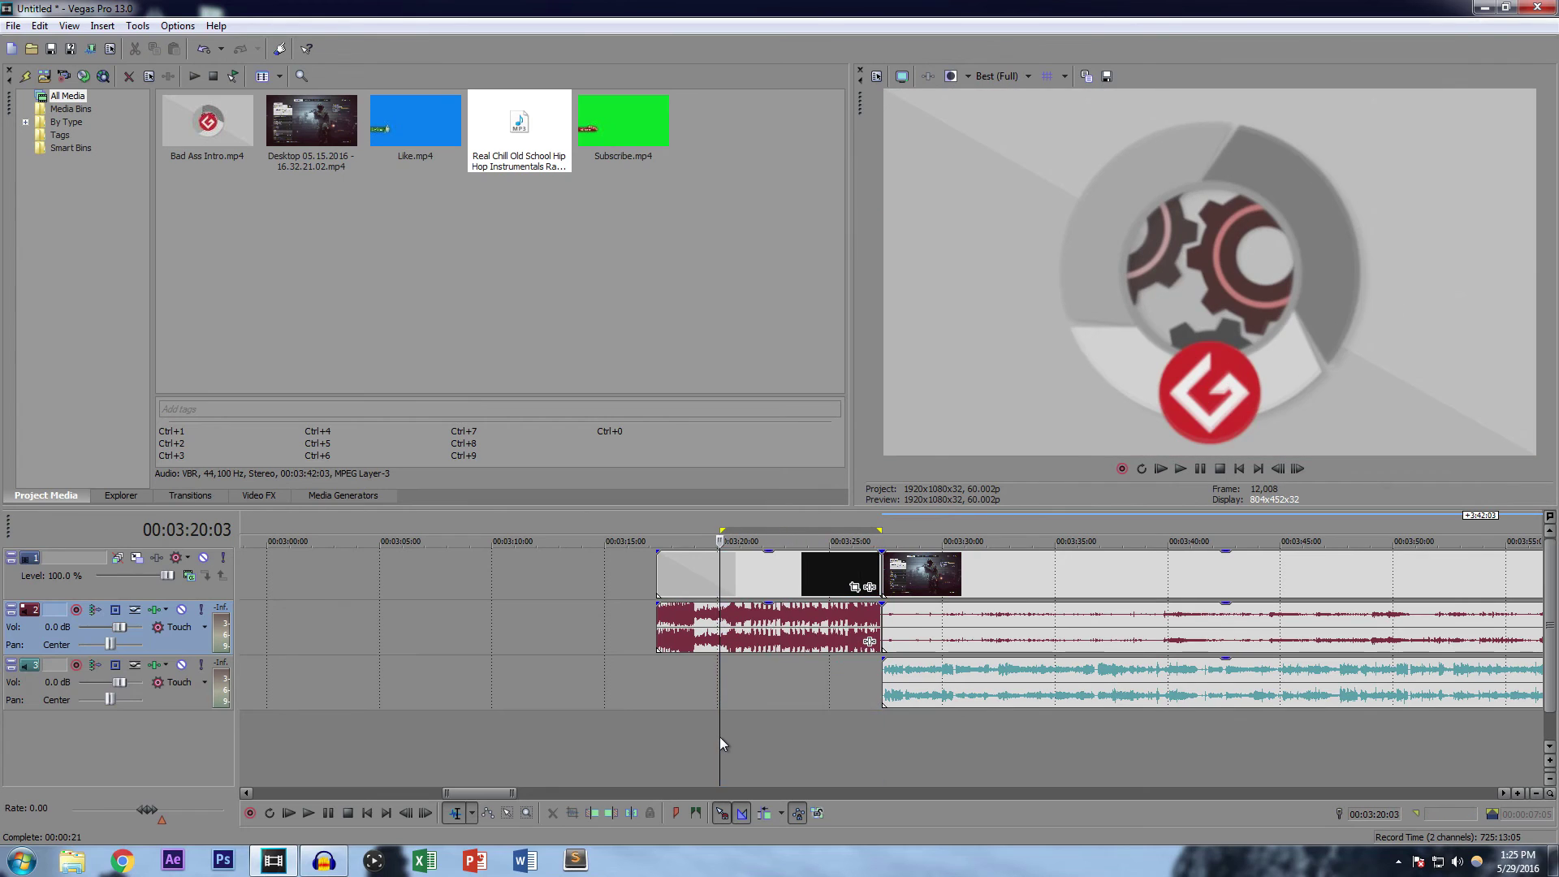
{"action": "key", "text": "ctrl+a"}
{"action": "left_click", "coordinate": [672, 718]}
{"action": "left_click_drag", "start_coordinate": [672, 707], "coordinate": [873, 679]}
{"action": "scroll", "coordinate": [881, 570], "scroll_direction": "up", "scroll_amount": 5}
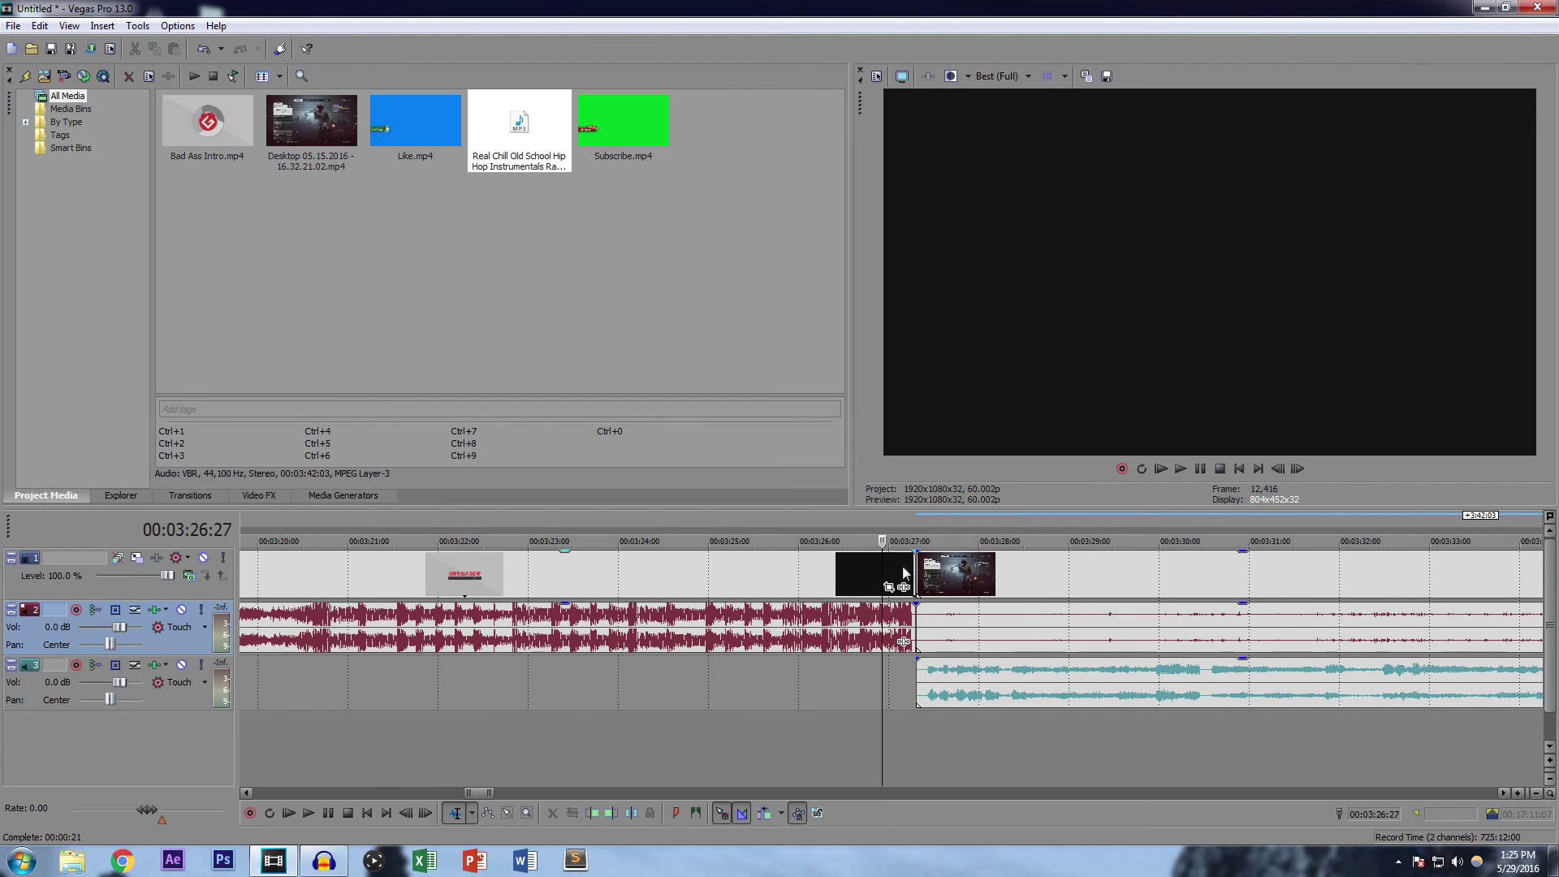
{"action": "mouse_move", "coordinate": [915, 551]}
{"action": "left_mouse_down"}
{"action": "mouse_move", "coordinate": [886, 554]}
{"action": "mouse_move", "coordinate": [945, 555]}
{"action": "left_mouse_up"}
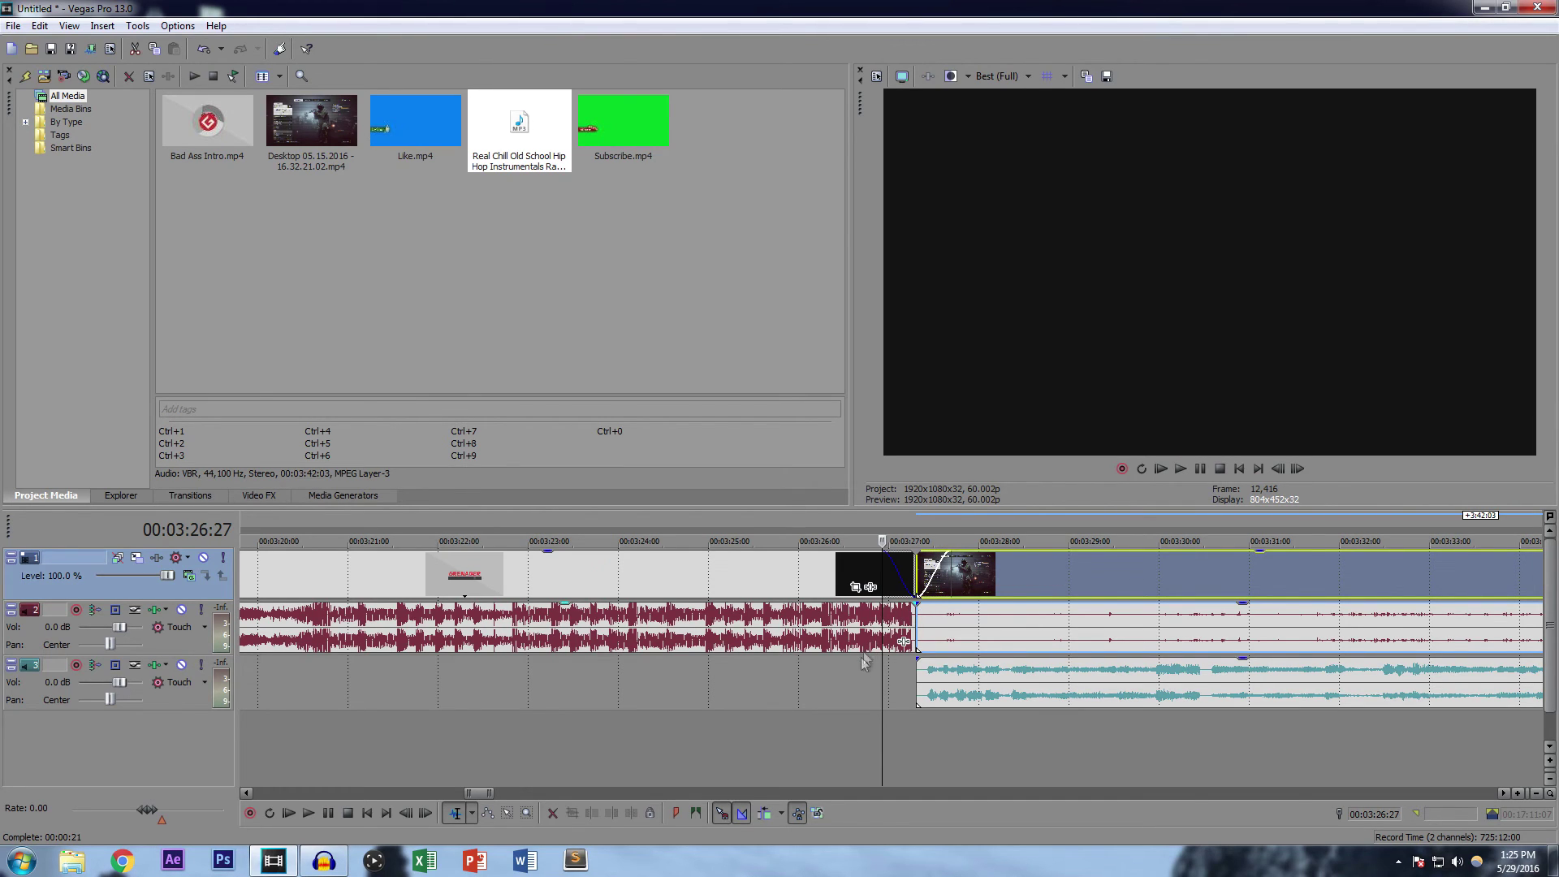
{"action": "scroll", "coordinate": [881, 743], "scroll_direction": "down", "scroll_amount": 3}
{"action": "left_click", "coordinate": [778, 625]}
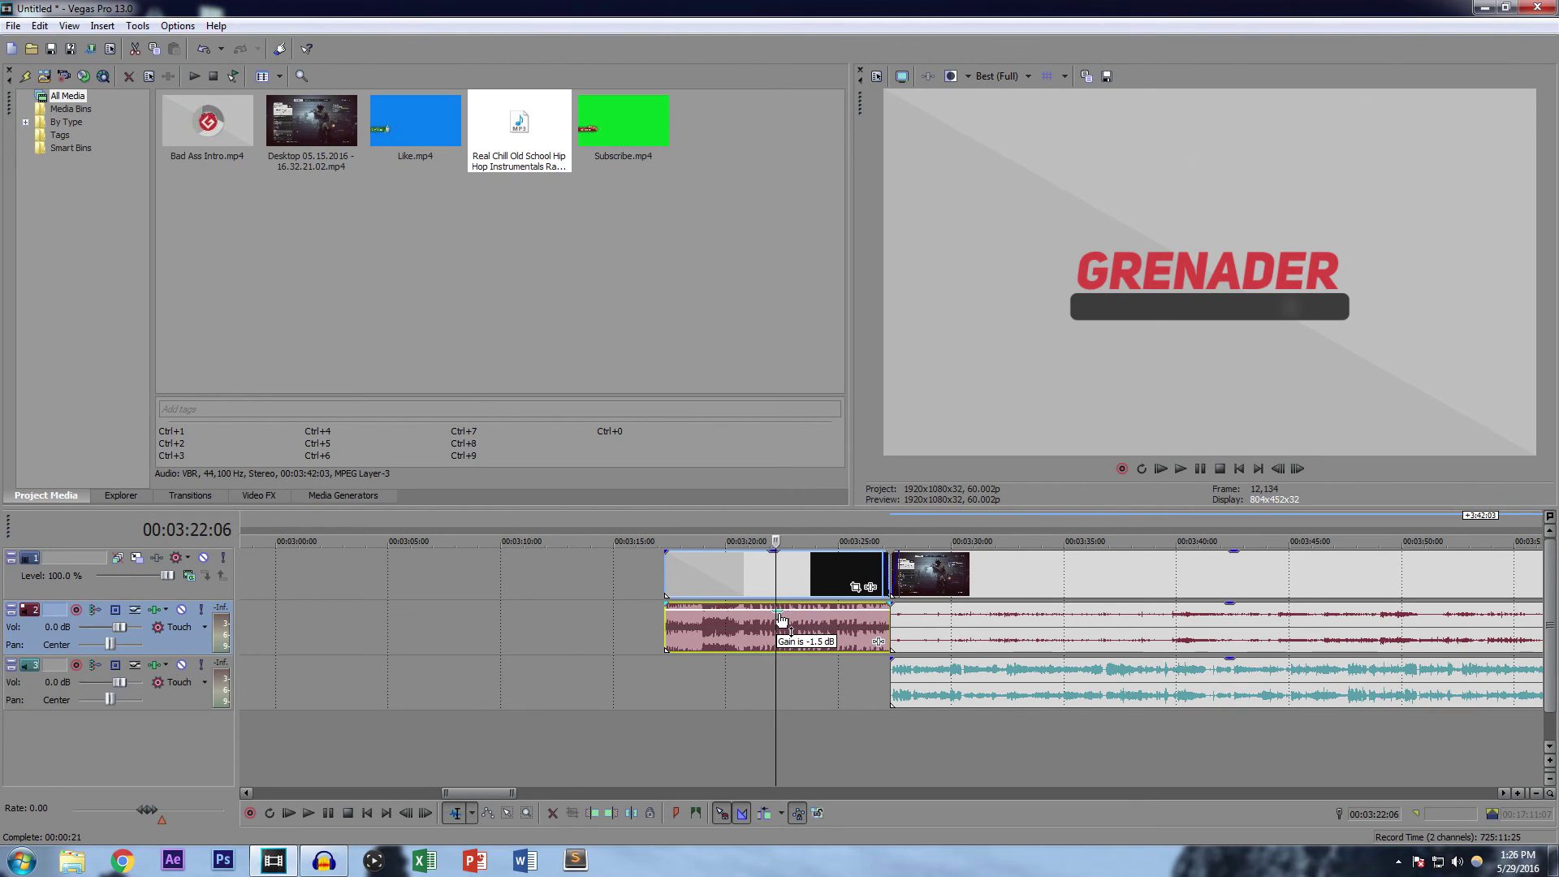
{"action": "left_click_drag", "start_coordinate": [782, 611], "coordinate": [785, 628]}
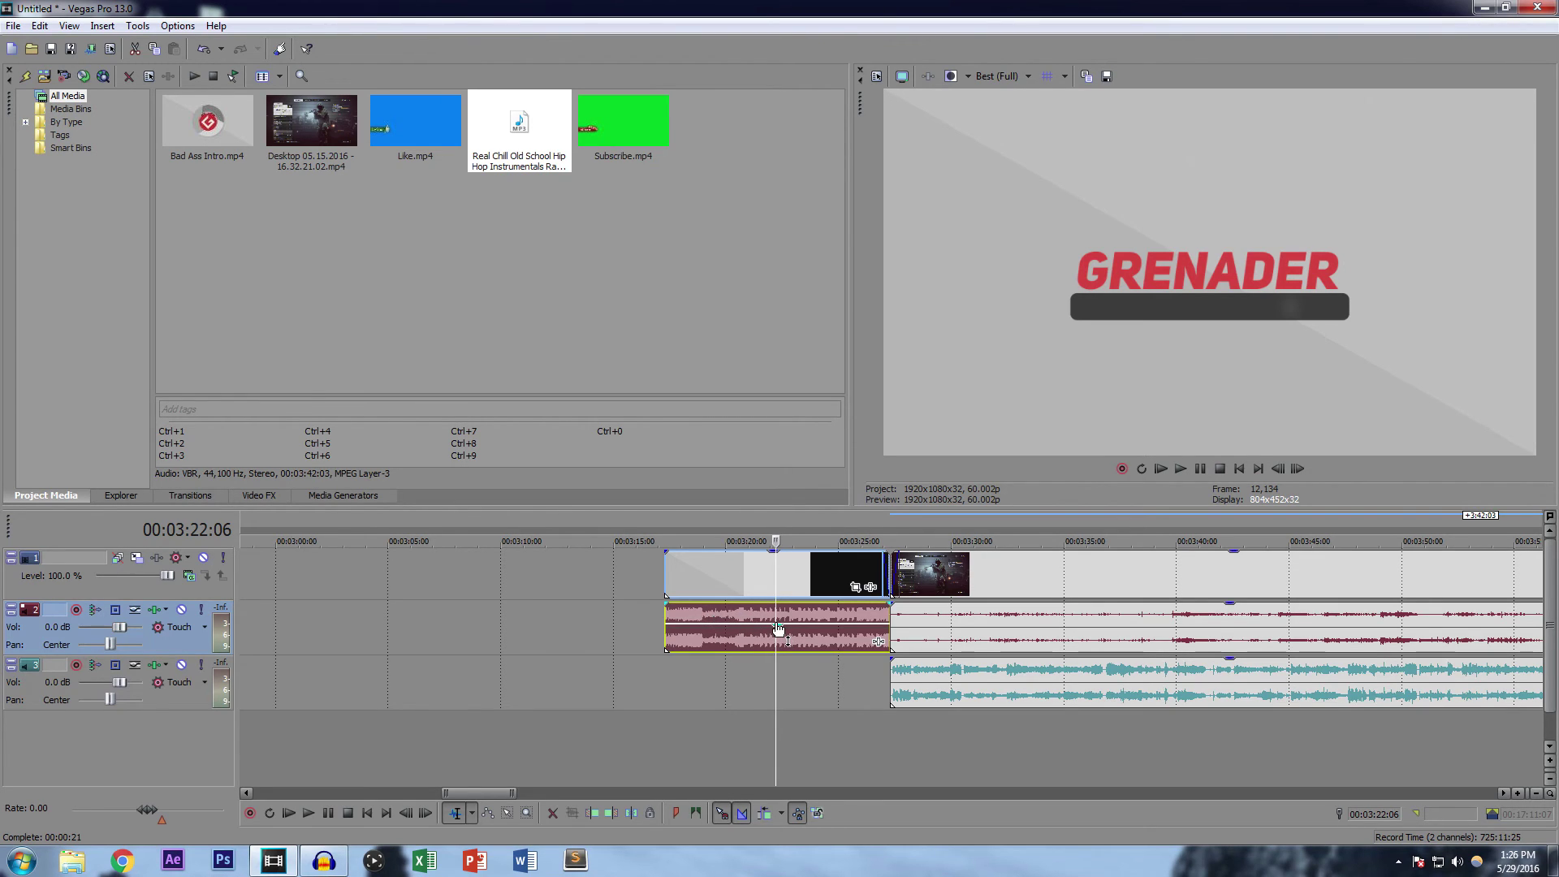
{"action": "mouse_move", "coordinate": [783, 624]}
{"action": "left_mouse_down"}
{"action": "mouse_move", "coordinate": [788, 604]}
{"action": "mouse_move", "coordinate": [795, 635]}
{"action": "left_mouse_up"}
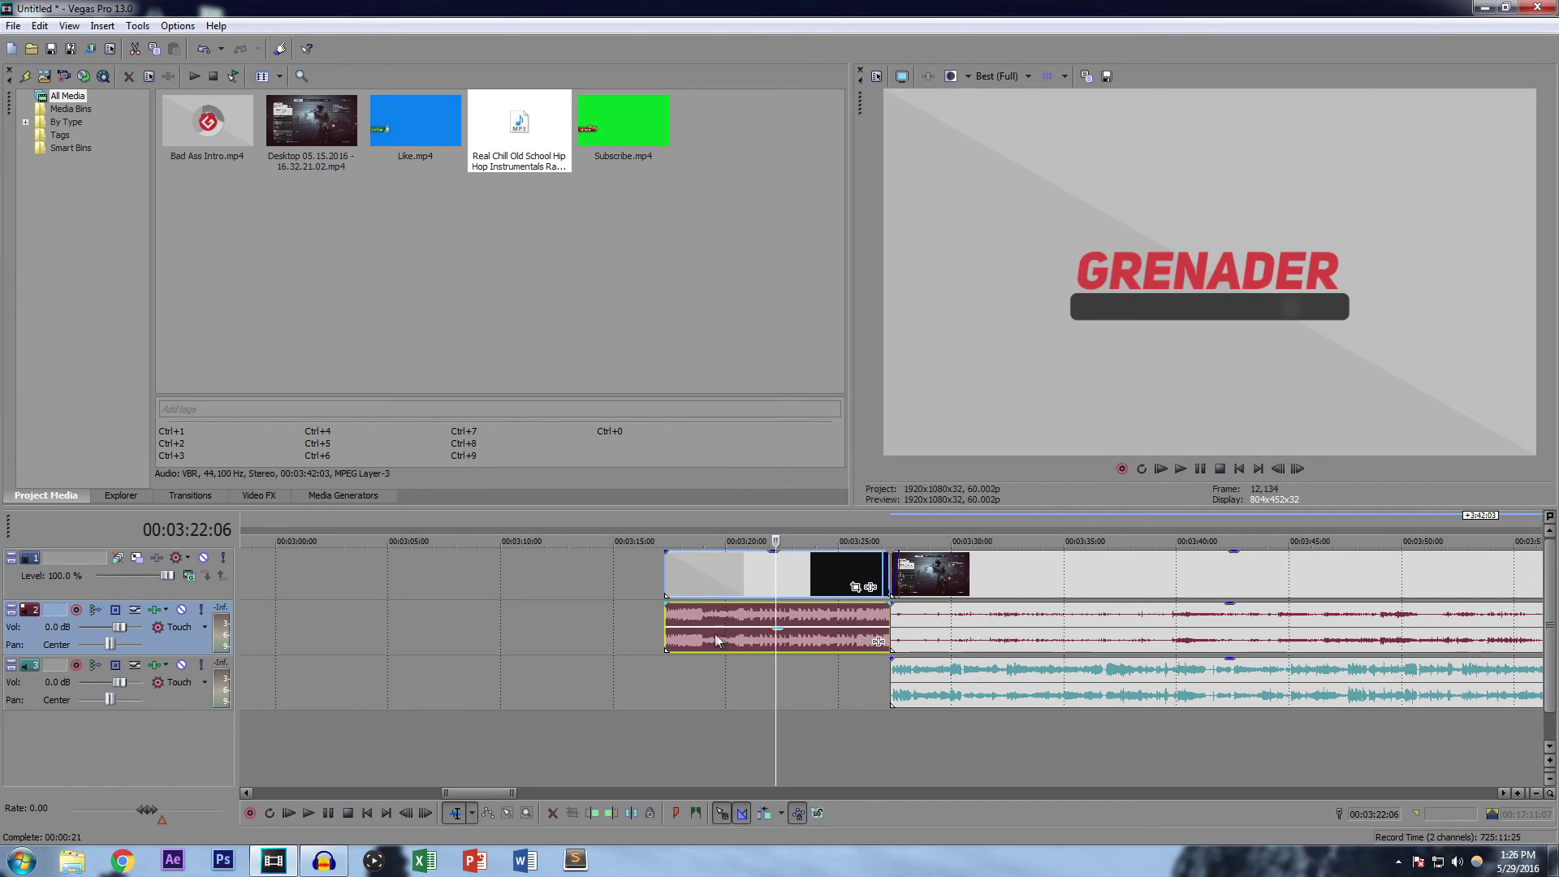
{"action": "left_click_drag", "start_coordinate": [123, 628], "coordinate": [111, 624]}
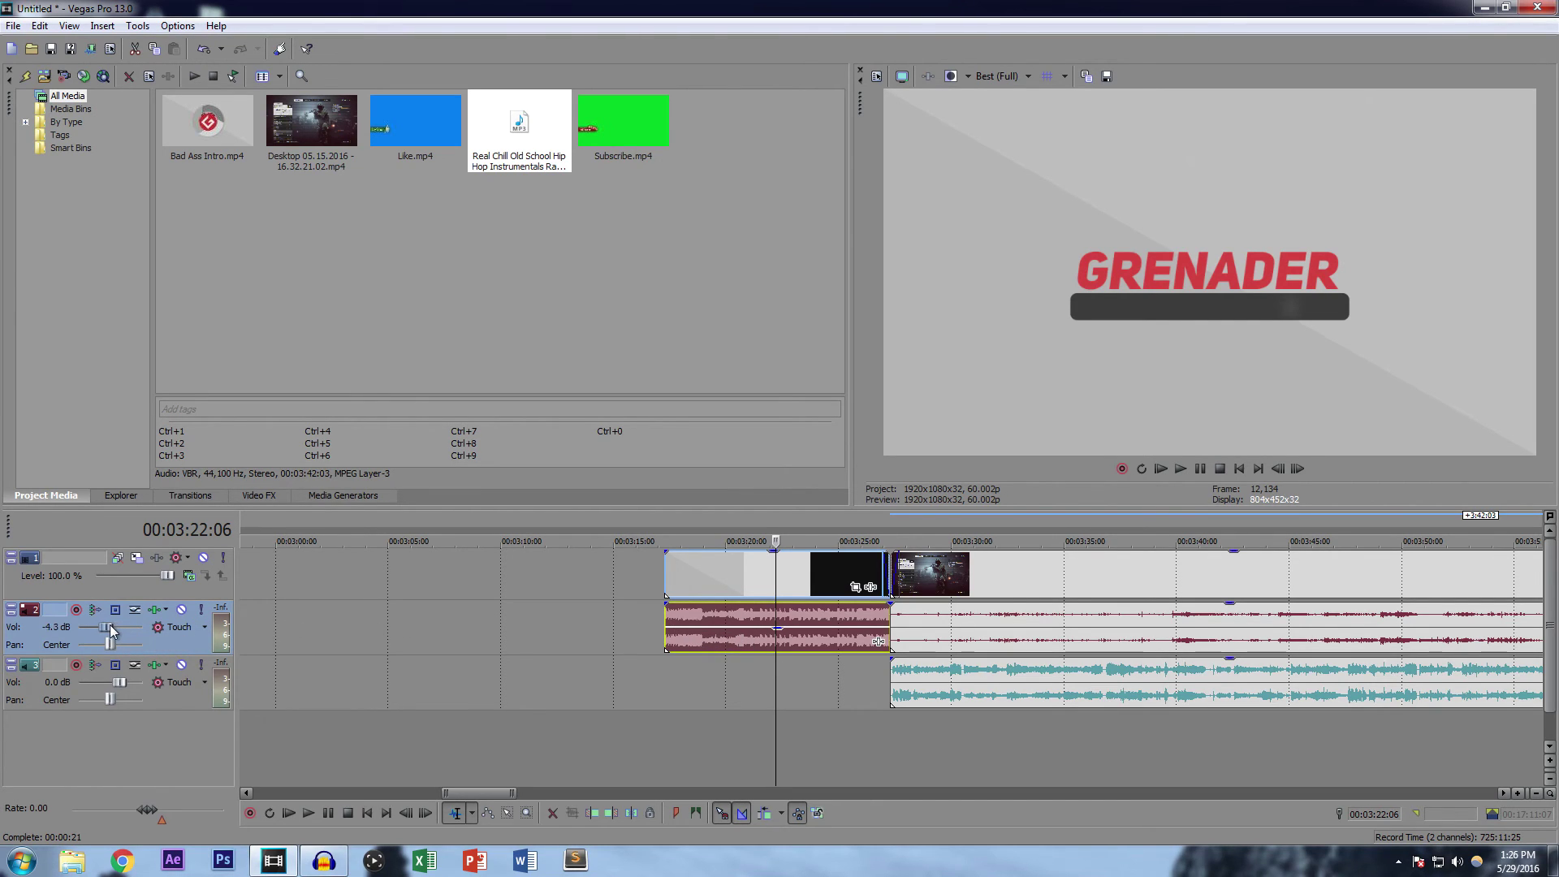
{"action": "left_click_drag", "start_coordinate": [112, 625], "coordinate": [125, 625]}
{"action": "left_click", "coordinate": [731, 573]}
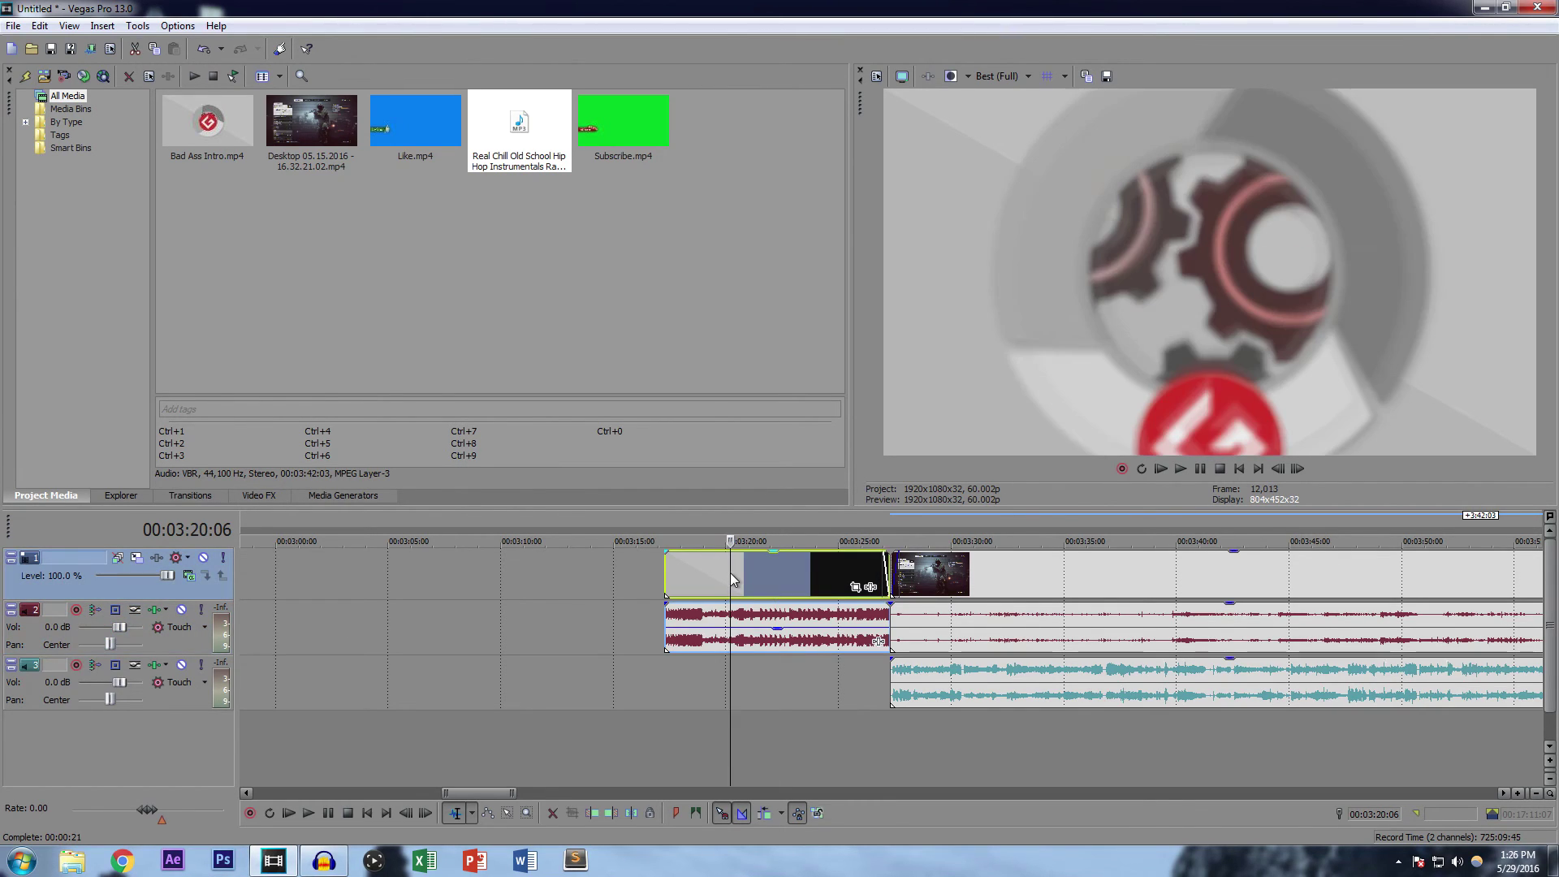
{"action": "left_click_drag", "start_coordinate": [730, 689], "coordinate": [856, 658]}
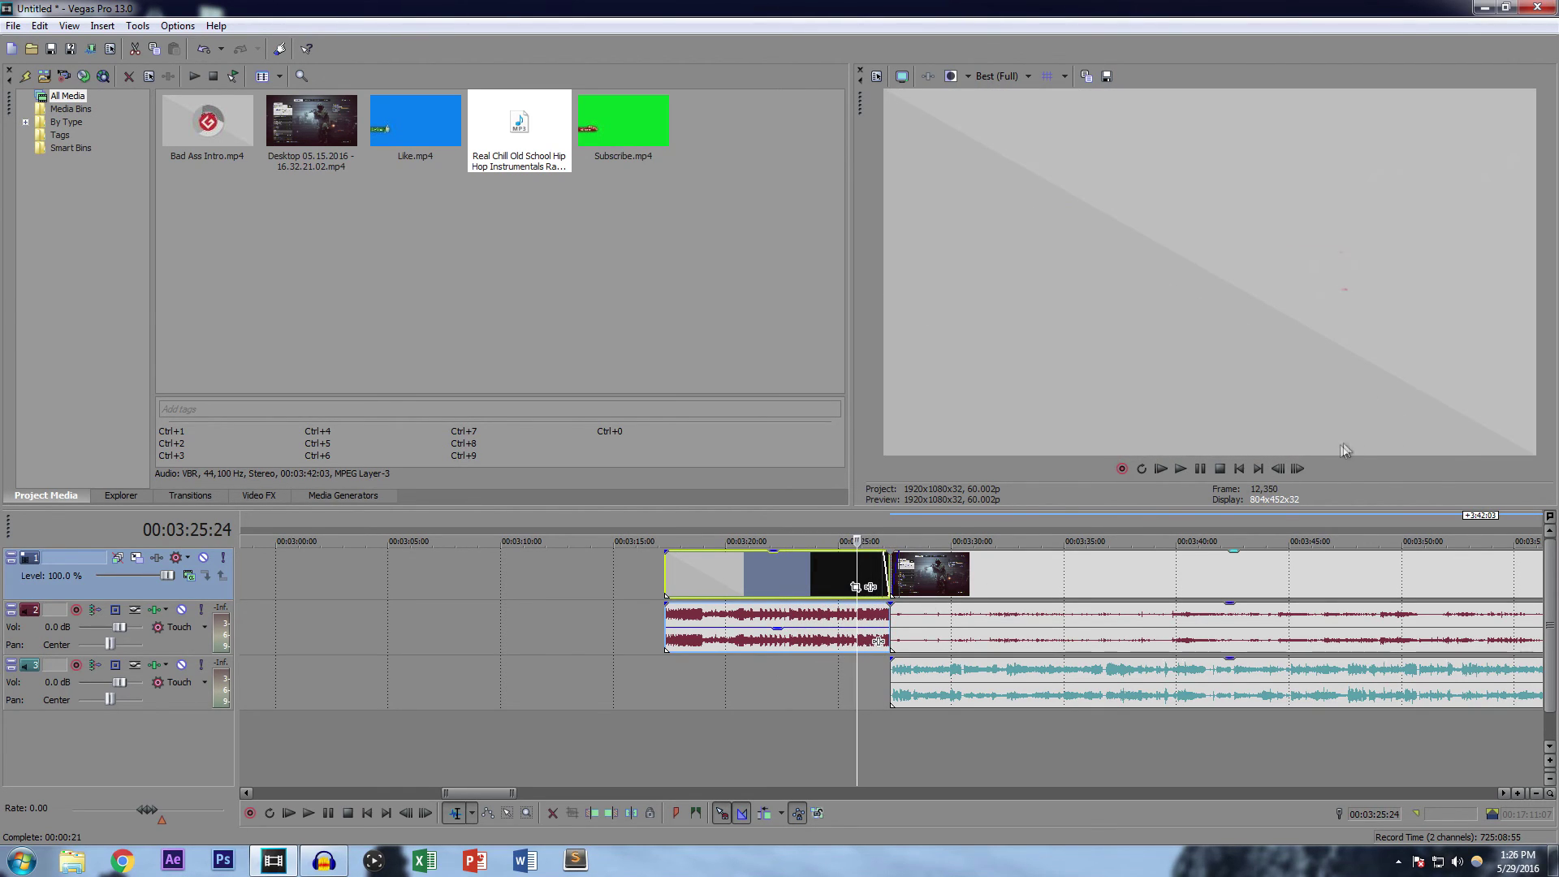
{"action": "left_click", "coordinate": [1298, 469]}
{"action": "left_click", "coordinate": [1299, 468]}
{"action": "left_click", "coordinate": [1298, 468]}
{"action": "left_click", "coordinate": [1300, 469]}
{"action": "left_click", "coordinate": [1299, 470]}
{"action": "left_click", "coordinate": [1299, 469]}
{"action": "left_click", "coordinate": [1299, 469]}
{"action": "left_click", "coordinate": [1299, 470]}
{"action": "left_click", "coordinate": [1300, 469]}
{"action": "left_click", "coordinate": [1299, 469]}
{"action": "left_click", "coordinate": [1299, 469]}
{"action": "left_click", "coordinate": [1299, 469]}
{"action": "left_click", "coordinate": [1299, 470]}
{"action": "left_click", "coordinate": [1299, 470]}
{"action": "left_click", "coordinate": [1299, 470]}
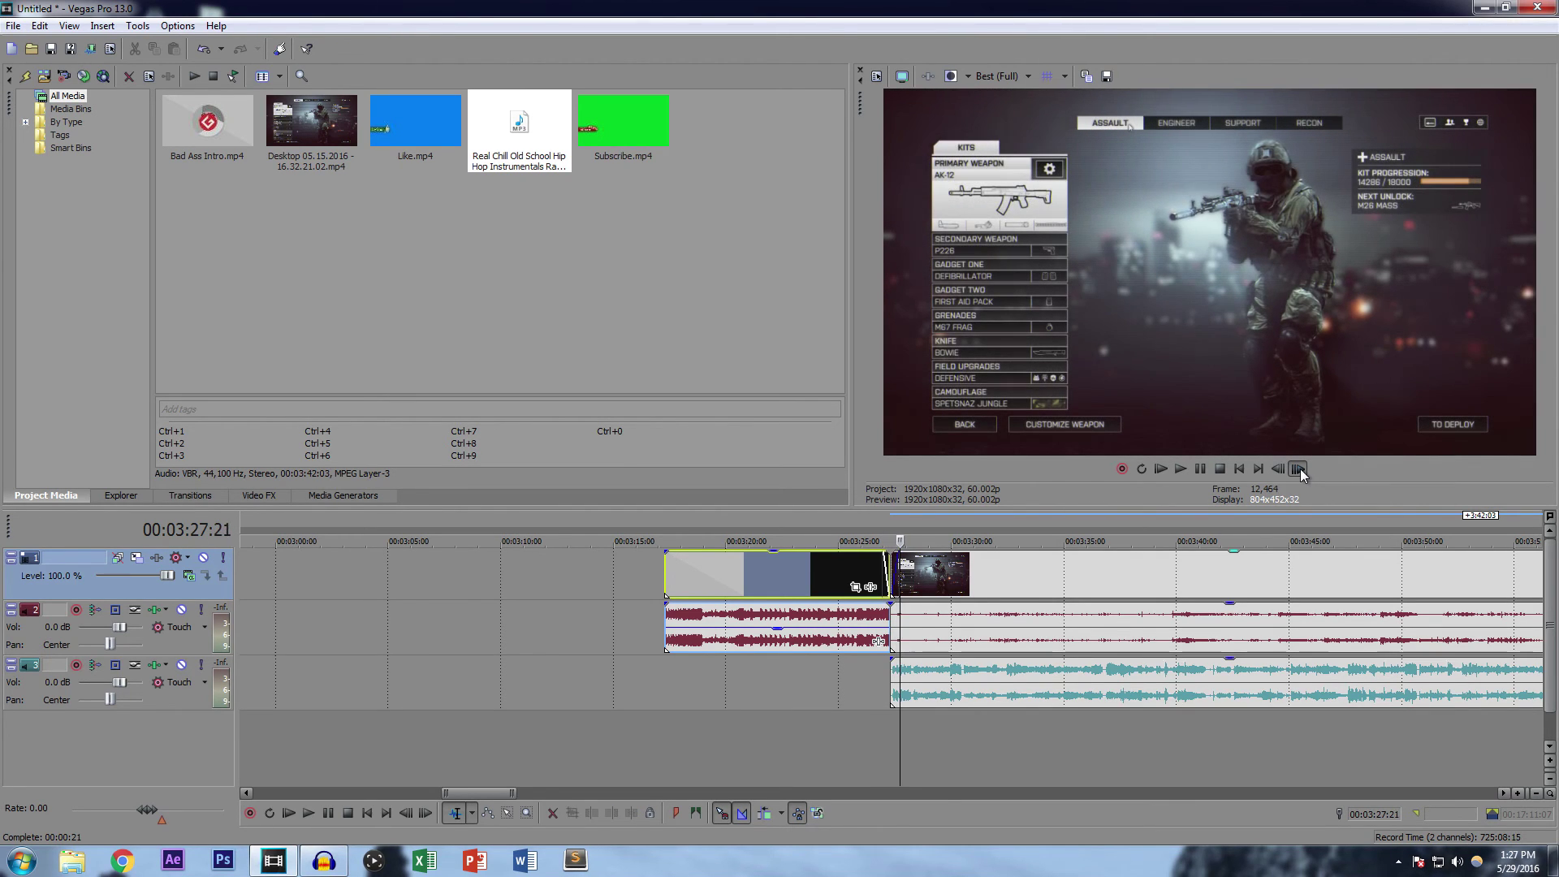
{"action": "left_click", "coordinate": [1299, 469]}
{"action": "left_click", "coordinate": [1299, 468]}
{"action": "left_click", "coordinate": [1300, 469]}
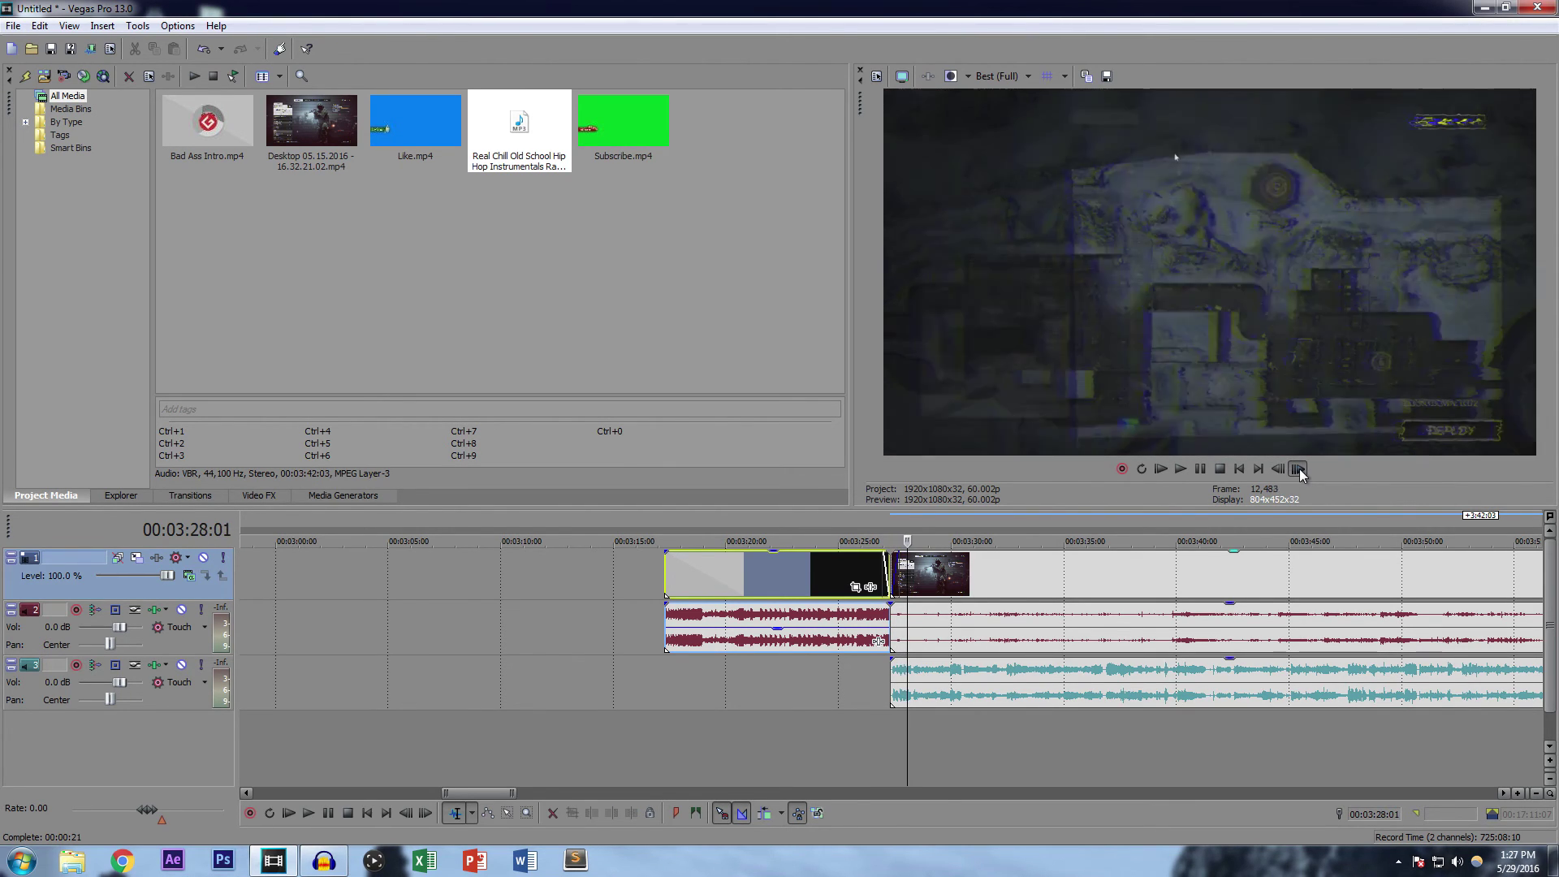
{"action": "left_click", "coordinate": [1299, 469]}
{"action": "left_click", "coordinate": [1299, 469]}
{"action": "left_click", "coordinate": [1300, 469]}
{"action": "left_click", "coordinate": [1299, 470]}
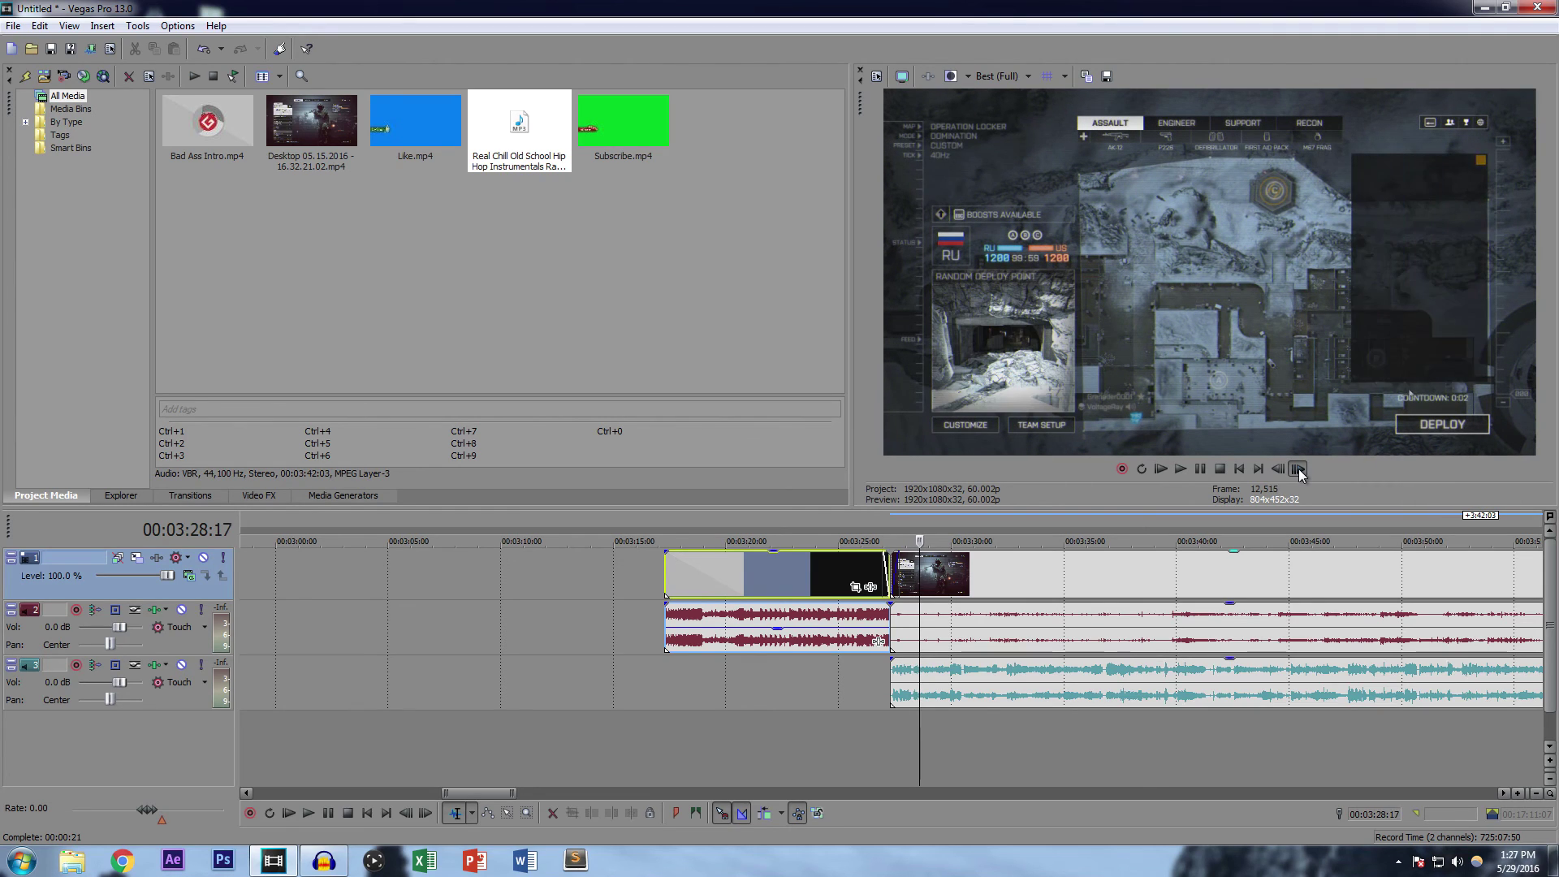
{"action": "left_click", "coordinate": [1298, 468]}
{"action": "left_click", "coordinate": [1298, 469]}
{"action": "left_click", "coordinate": [1299, 469]}
{"action": "left_click", "coordinate": [1300, 469]}
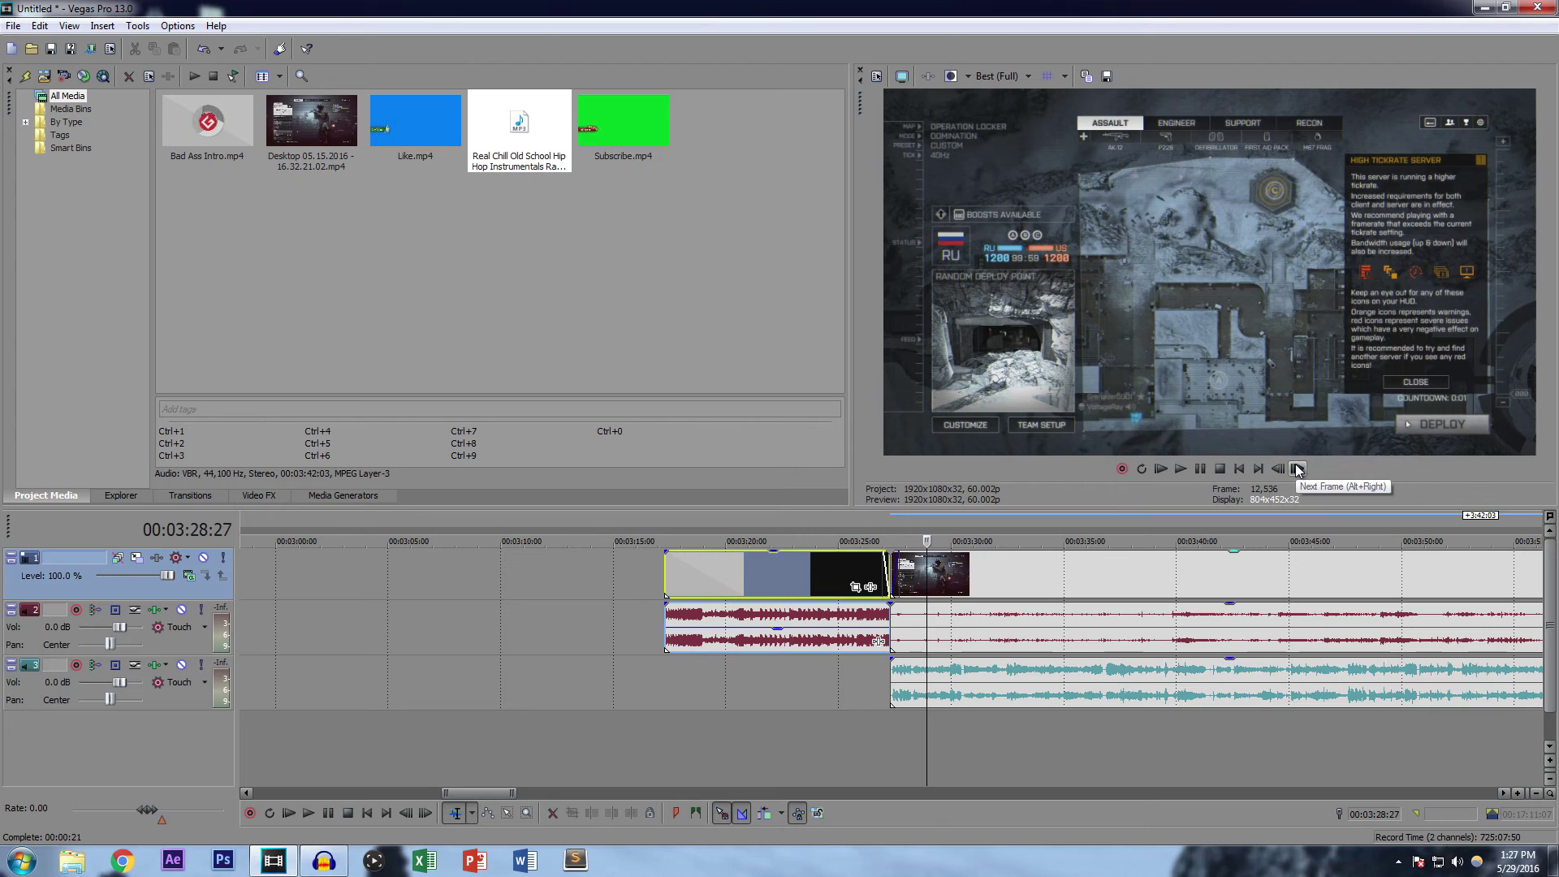
{"action": "left_click", "coordinate": [1280, 470]}
{"action": "left_click", "coordinate": [1280, 470]}
{"action": "left_click", "coordinate": [1279, 468]}
{"action": "left_click", "coordinate": [1279, 469]}
{"action": "left_click", "coordinate": [1281, 471]}
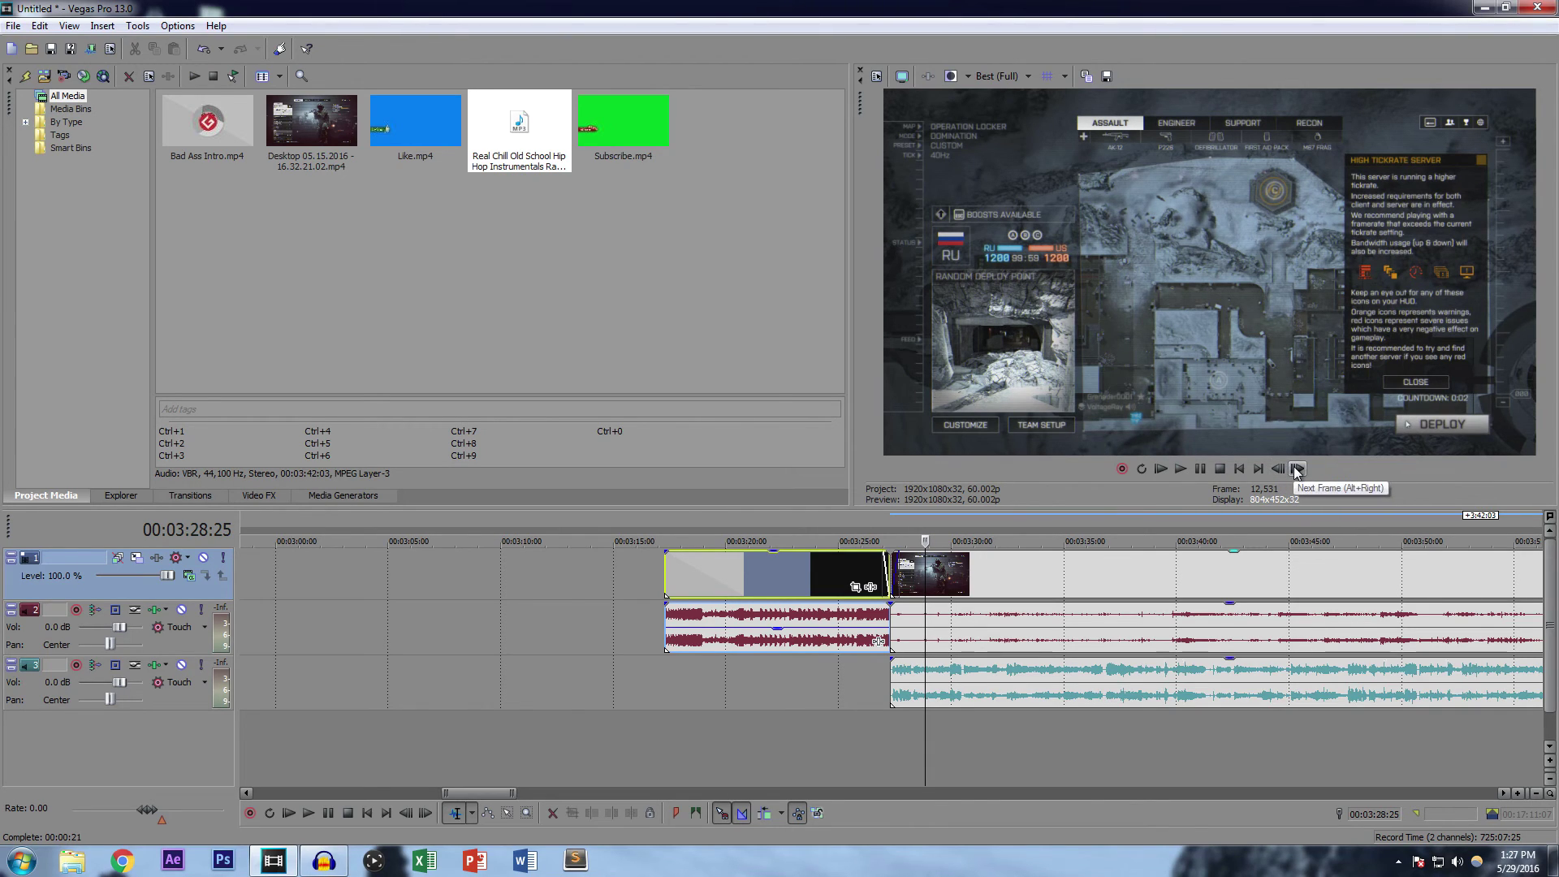
Step: Slide the track 3 hip-hop music event so its start snaps to the gameplay clip's start
{"action": "mouse_move", "coordinate": [903, 725]}
{"action": "left_mouse_down"}
{"action": "mouse_move", "coordinate": [872, 727]}
{"action": "mouse_move", "coordinate": [918, 728]}
{"action": "left_mouse_up"}
{"action": "scroll", "coordinate": [987, 697], "scroll_direction": "down", "scroll_amount": 5}
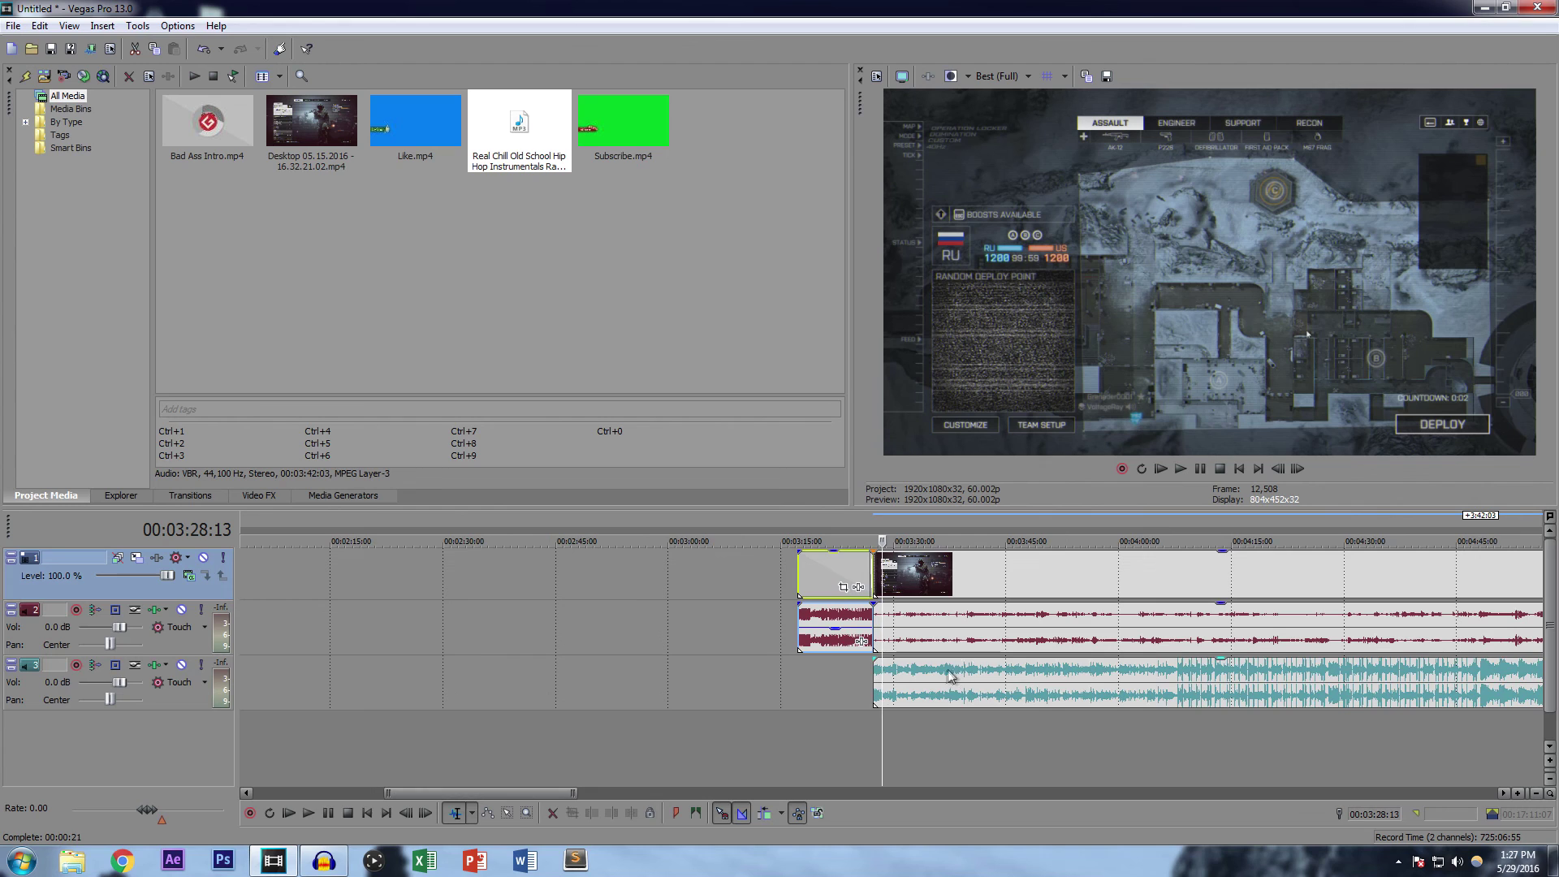
{"action": "scroll", "coordinate": [633, 715], "scroll_direction": "right", "scroll_amount": 4}
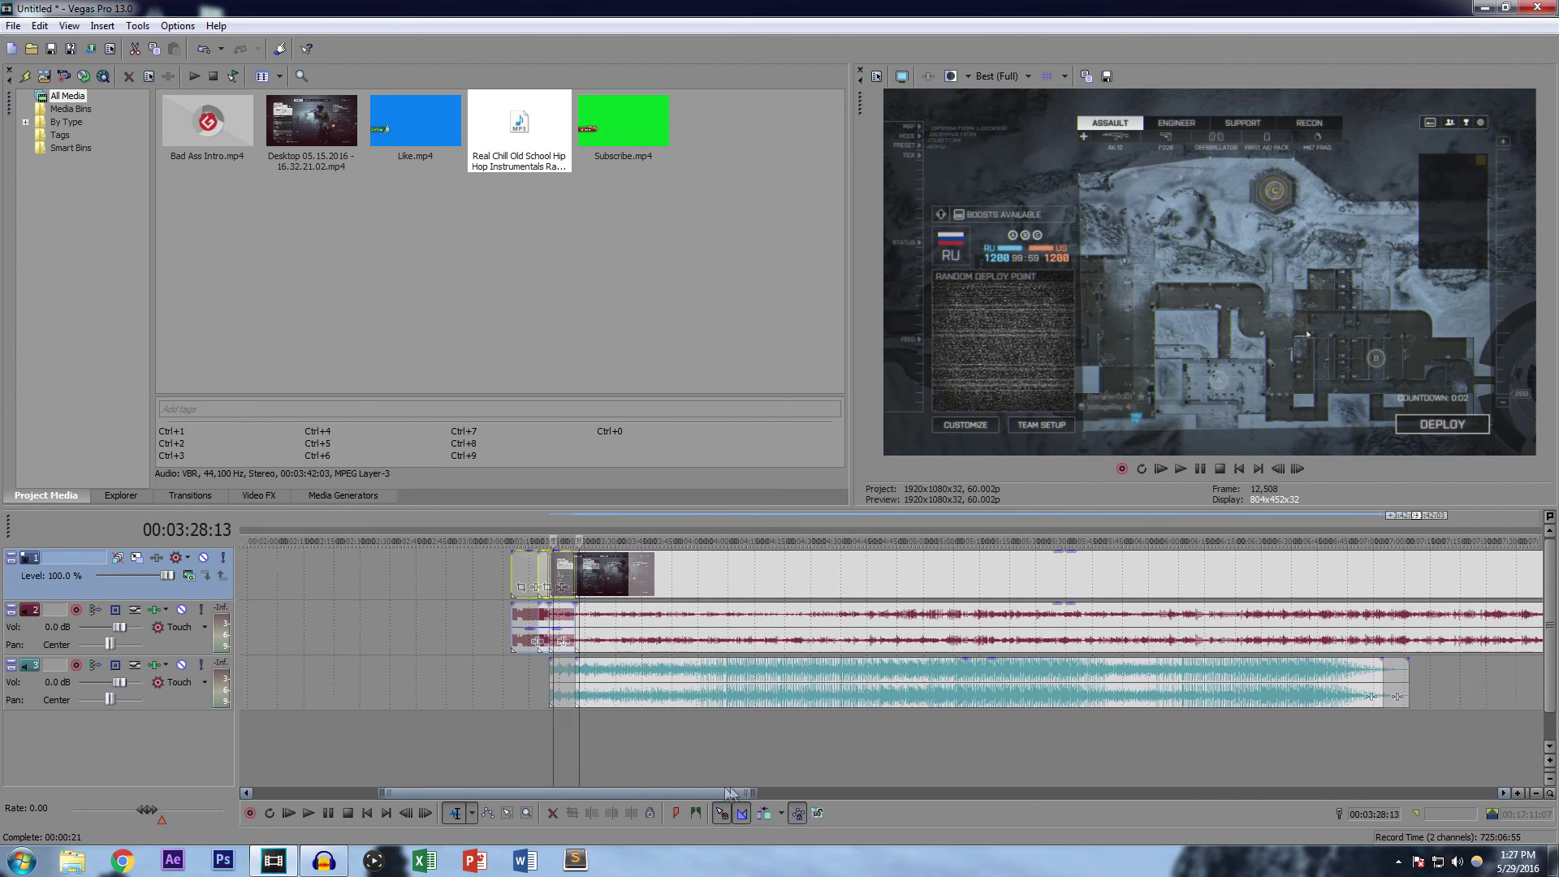
{"action": "left_click_drag", "start_coordinate": [537, 679], "coordinate": [551, 678]}
{"action": "scroll", "coordinate": [551, 678], "scroll_direction": "up", "scroll_amount": 5}
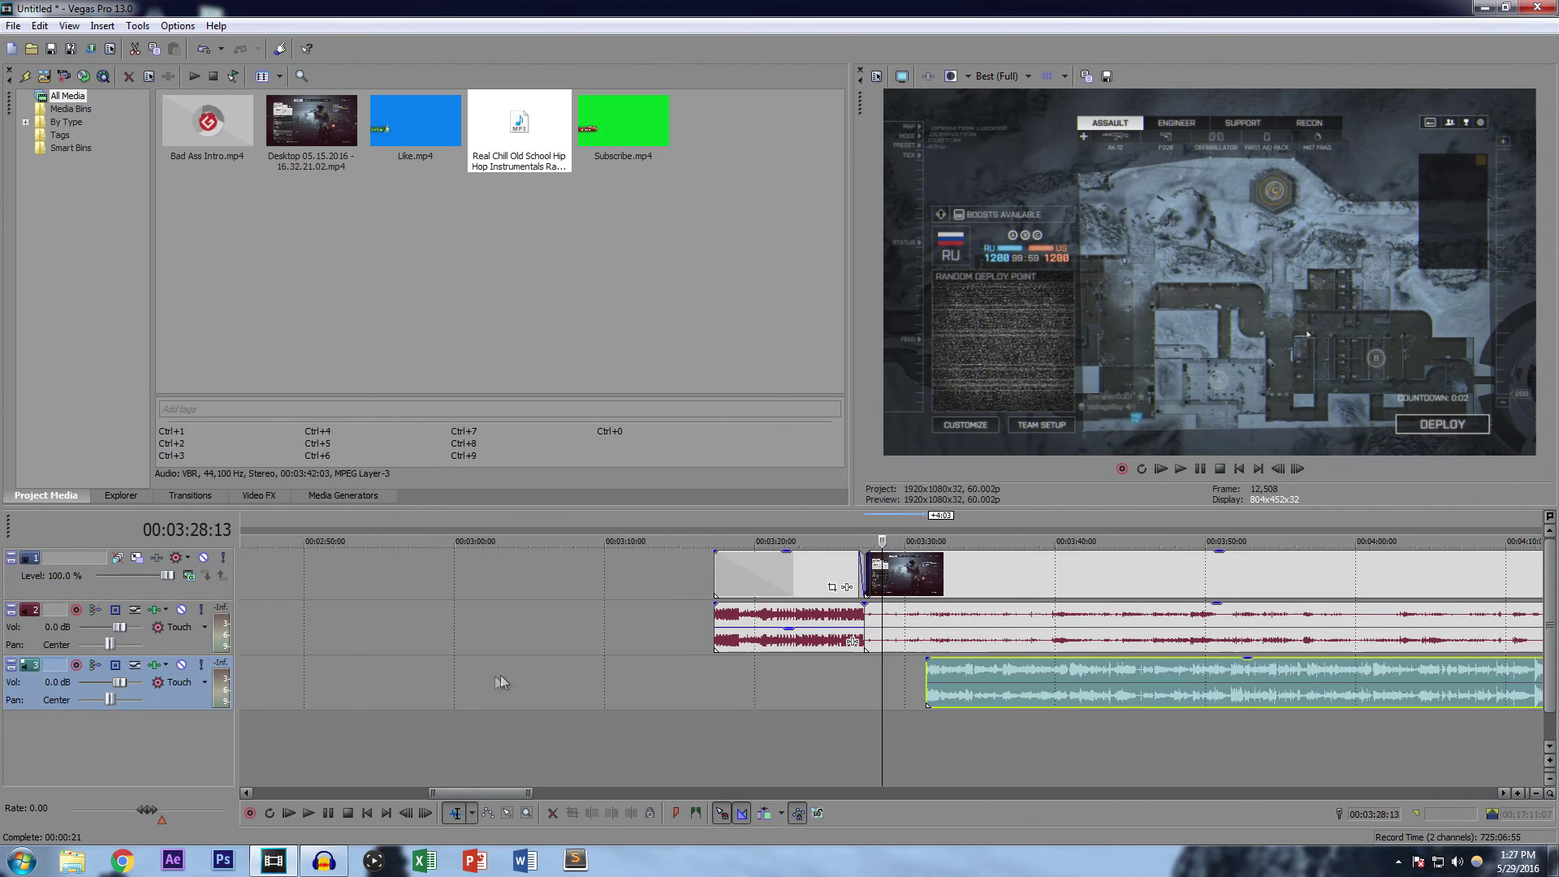
{"action": "left_click_drag", "start_coordinate": [973, 679], "coordinate": [1025, 673]}
{"action": "scroll", "coordinate": [895, 683], "scroll_direction": "up", "scroll_amount": 4}
{"action": "scroll", "coordinate": [989, 674], "scroll_direction": "down", "scroll_amount": 2}
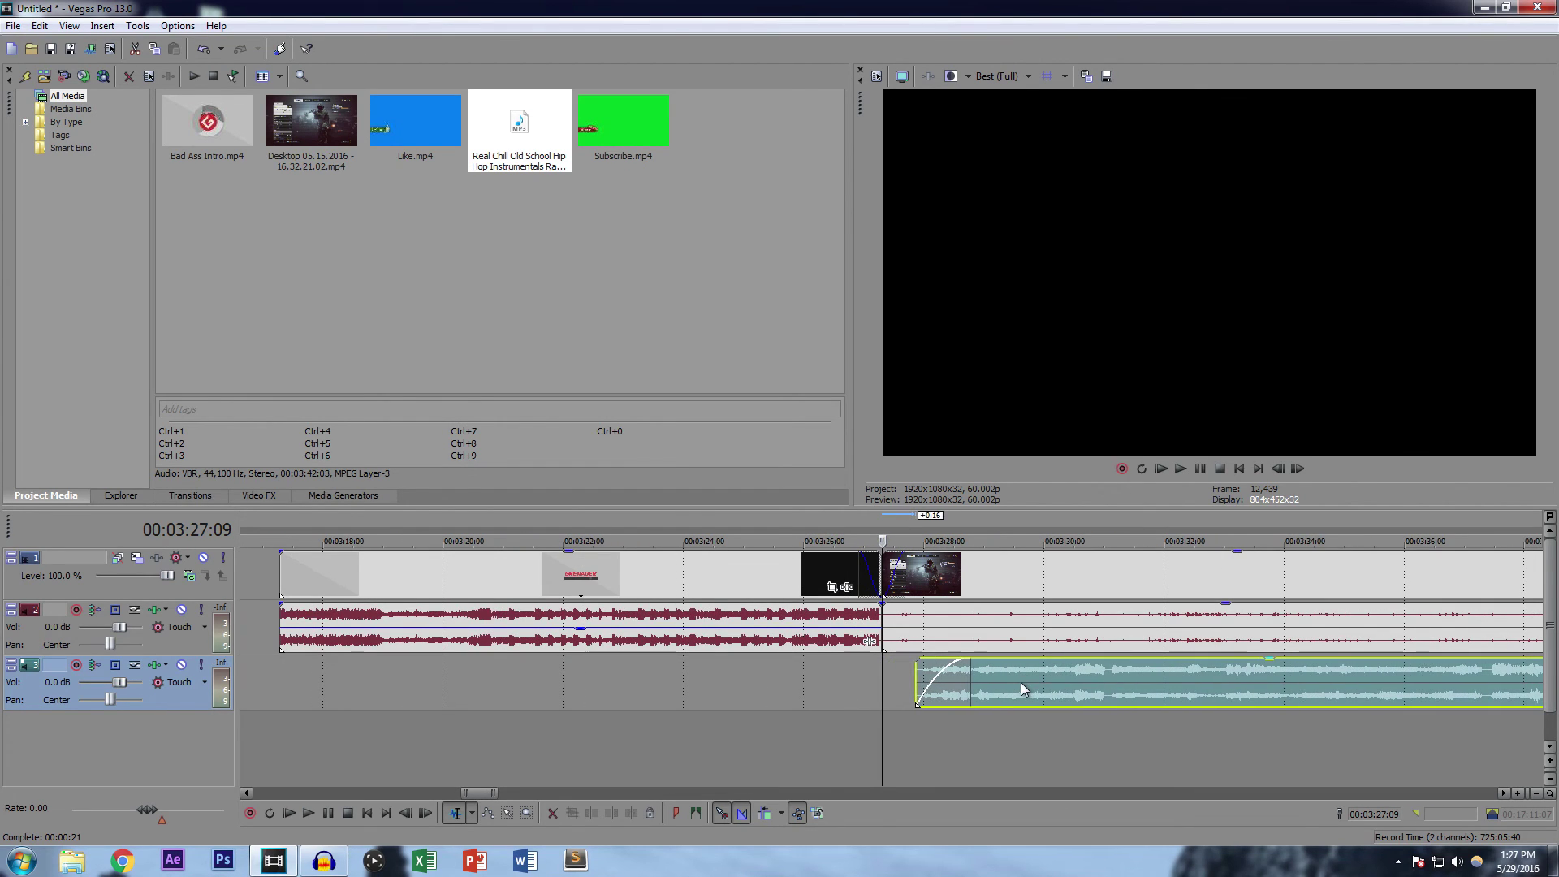
{"action": "scroll", "coordinate": [990, 683], "scroll_direction": "down", "scroll_amount": 2}
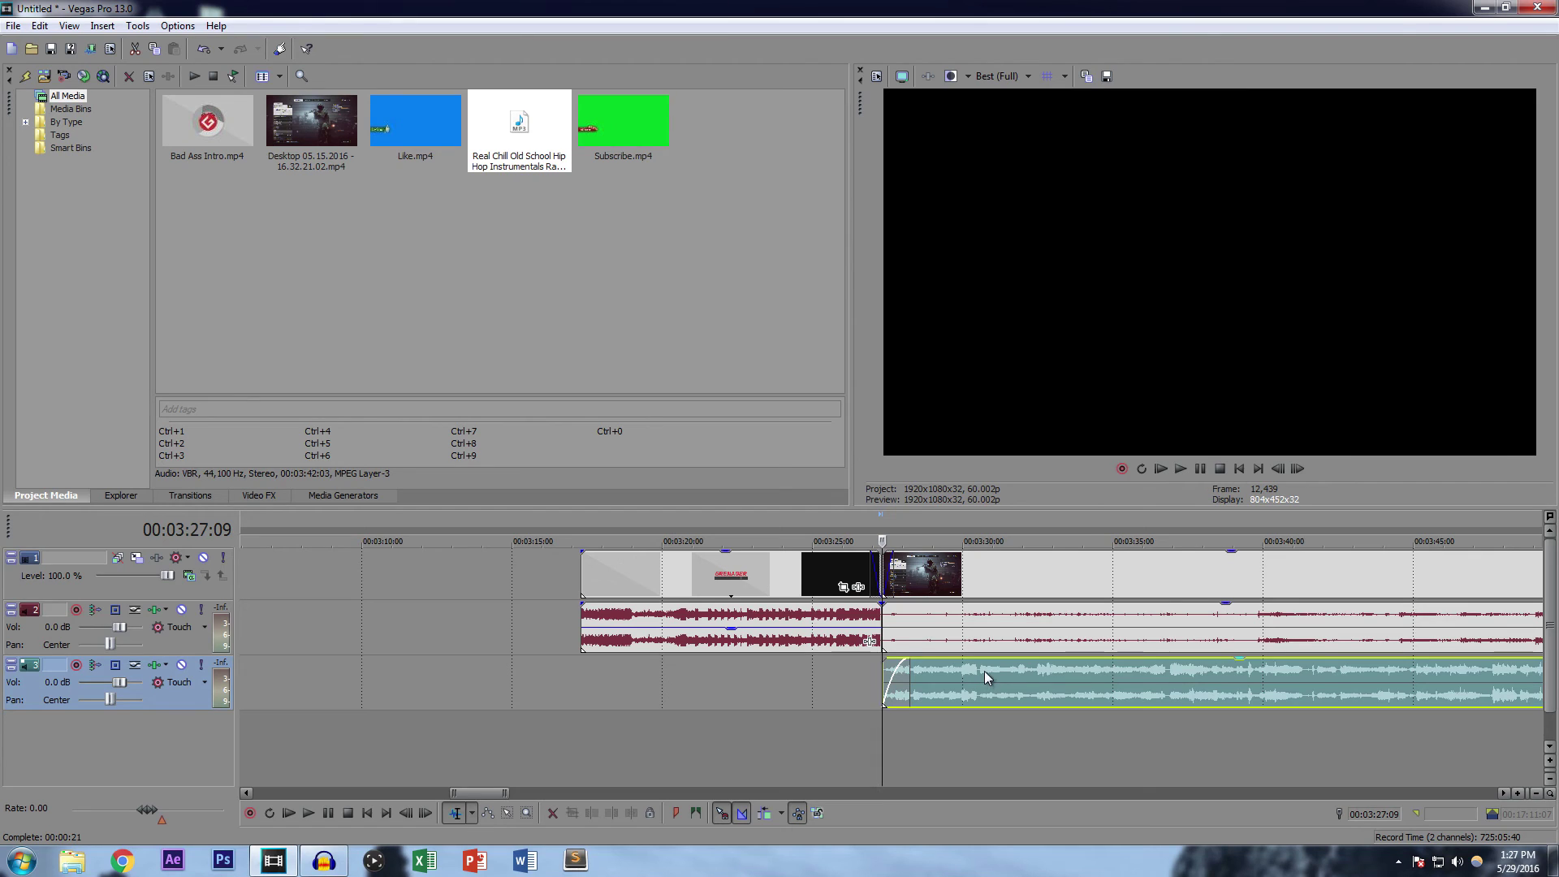
{"action": "scroll", "coordinate": [985, 672], "scroll_direction": "down", "scroll_amount": 4}
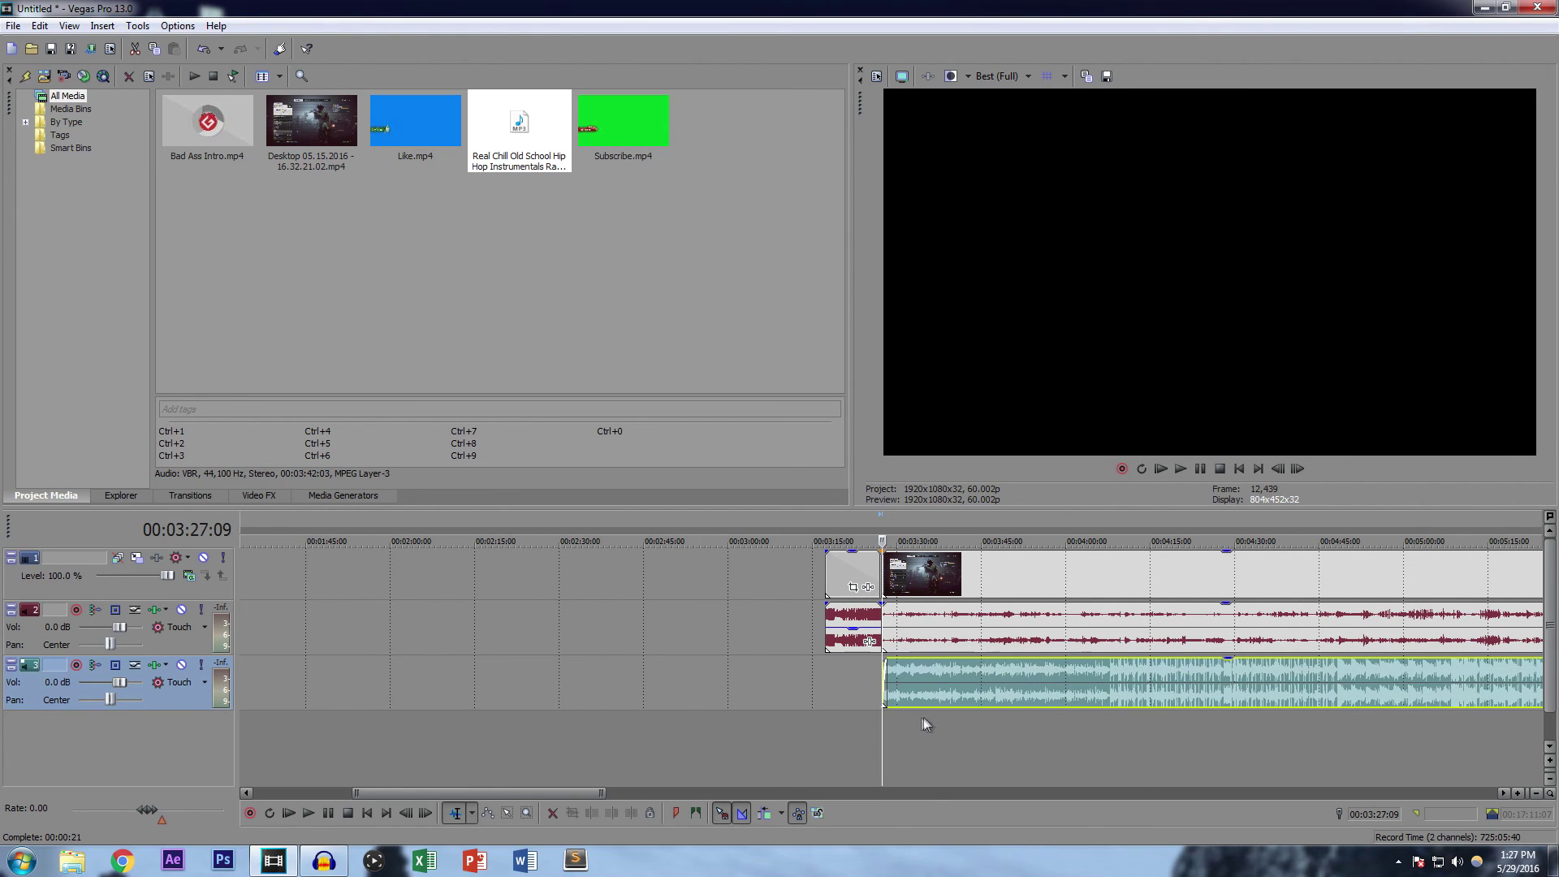
{"action": "mouse_move", "coordinate": [882, 731]}
{"action": "left_mouse_down"}
{"action": "mouse_move", "coordinate": [1045, 725]}
{"action": "mouse_move", "coordinate": [898, 723]}
{"action": "left_mouse_up"}
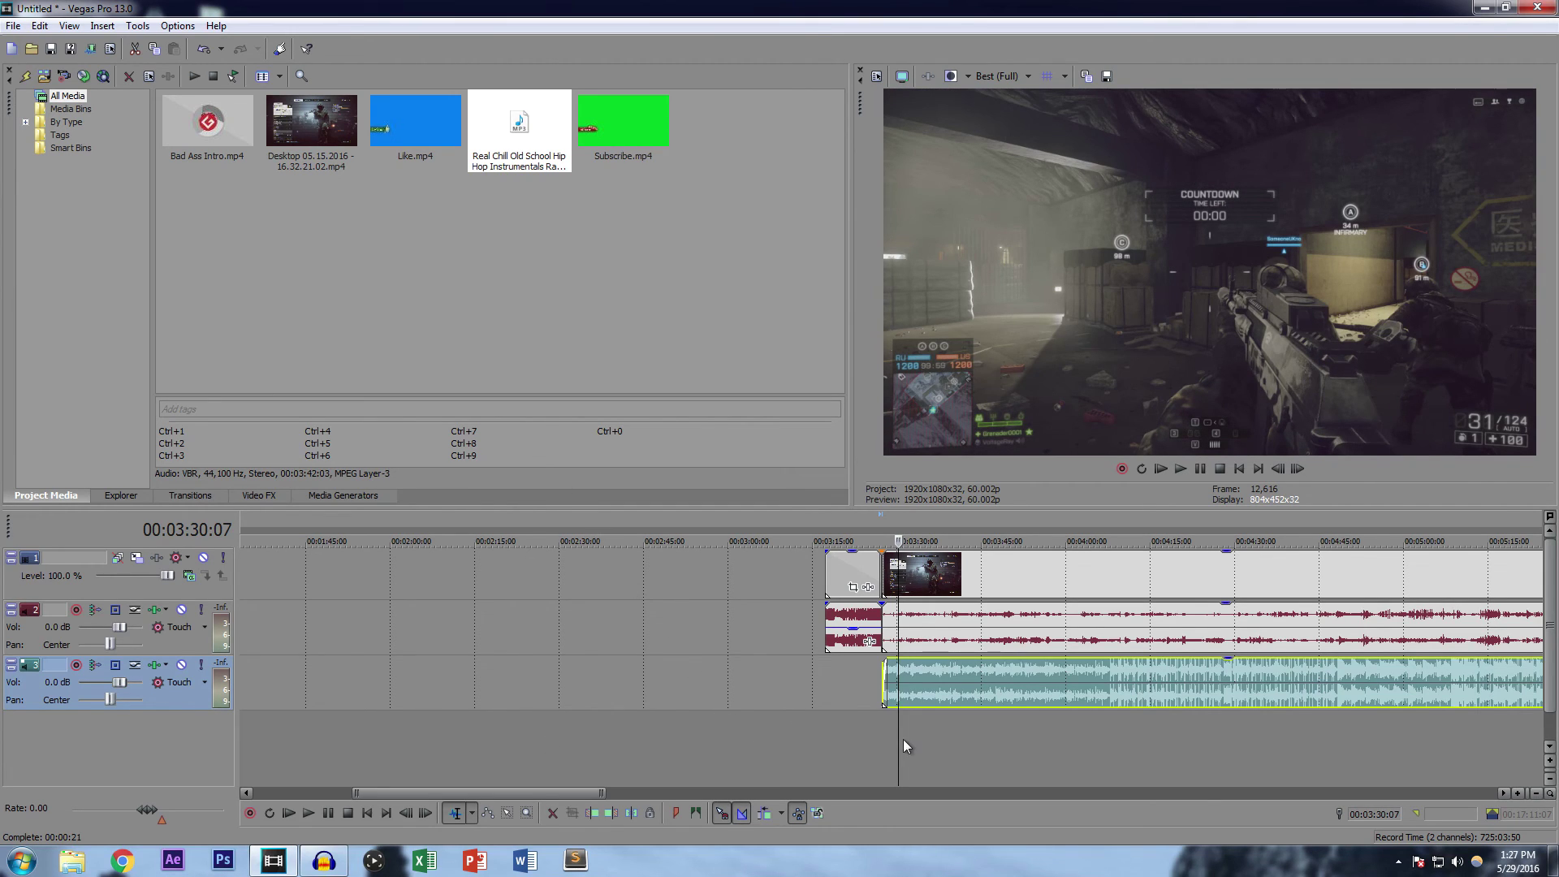
{"action": "left_click", "coordinate": [905, 740]}
{"action": "key", "text": "space"}
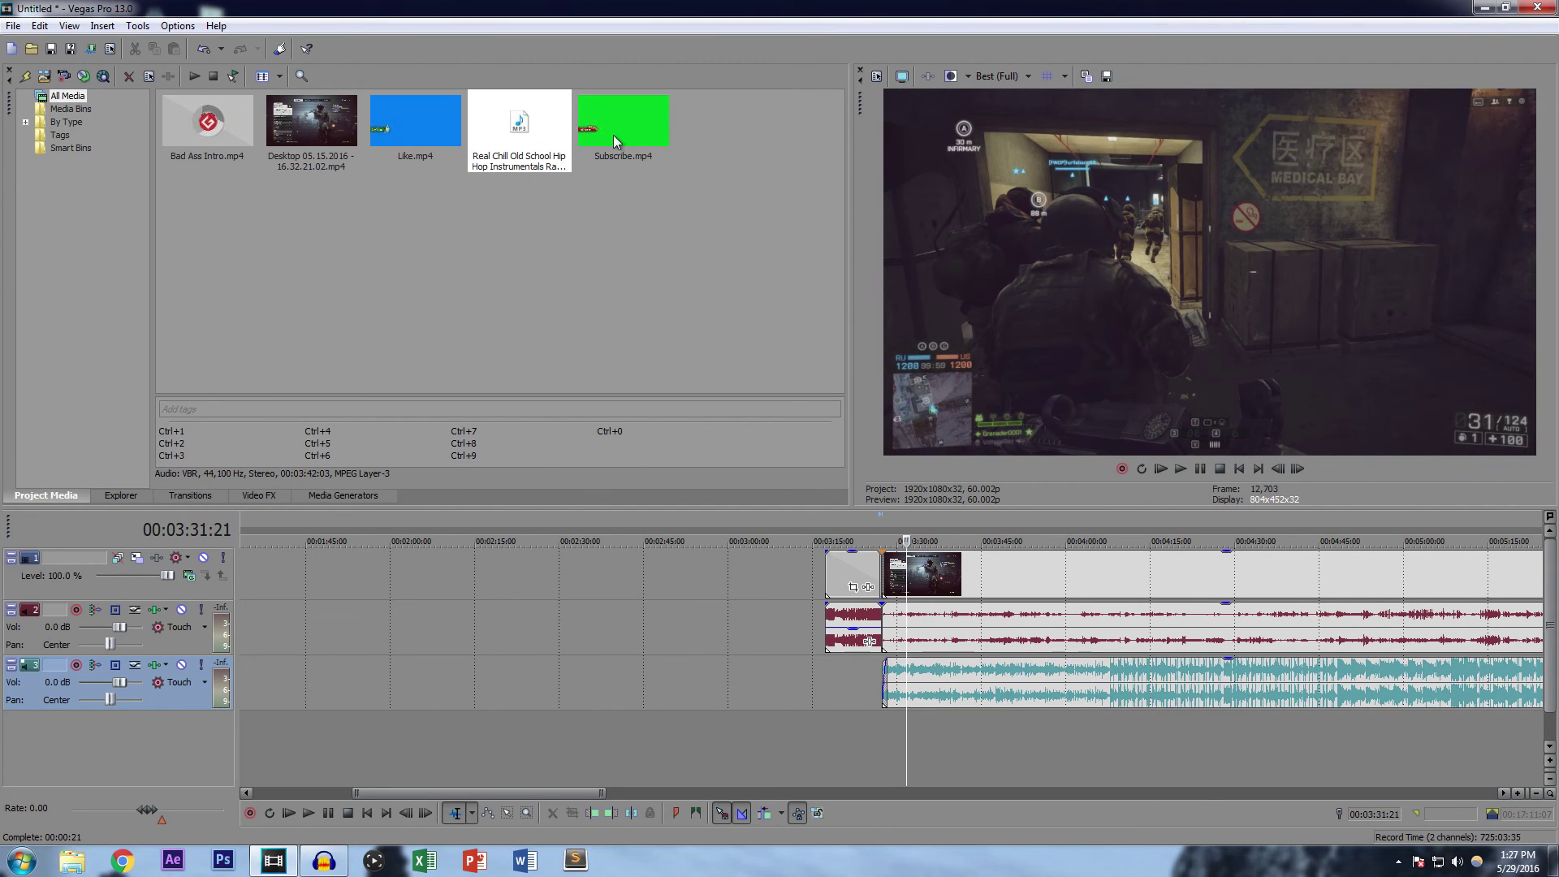